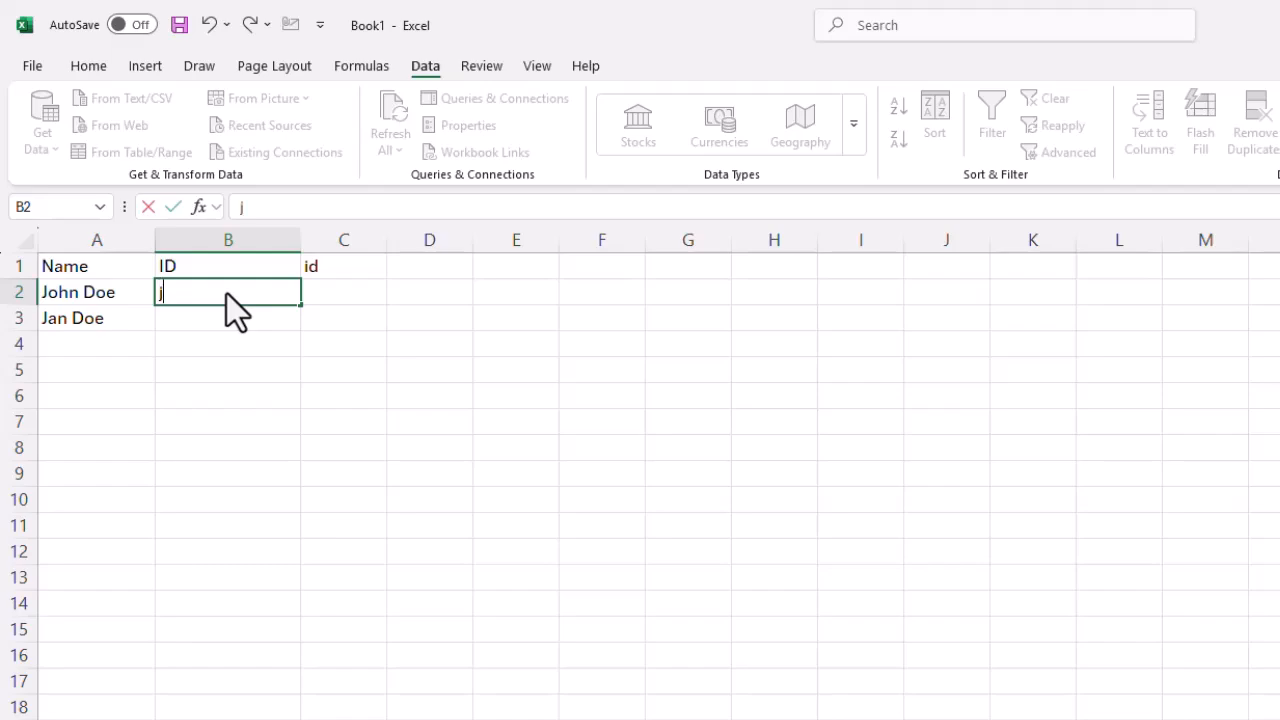
# - Enter the first person's ID in mixed case in cell B2 and clear the cell again
pyautogui.write('JohnDoe')
pyautogui.press('Return')
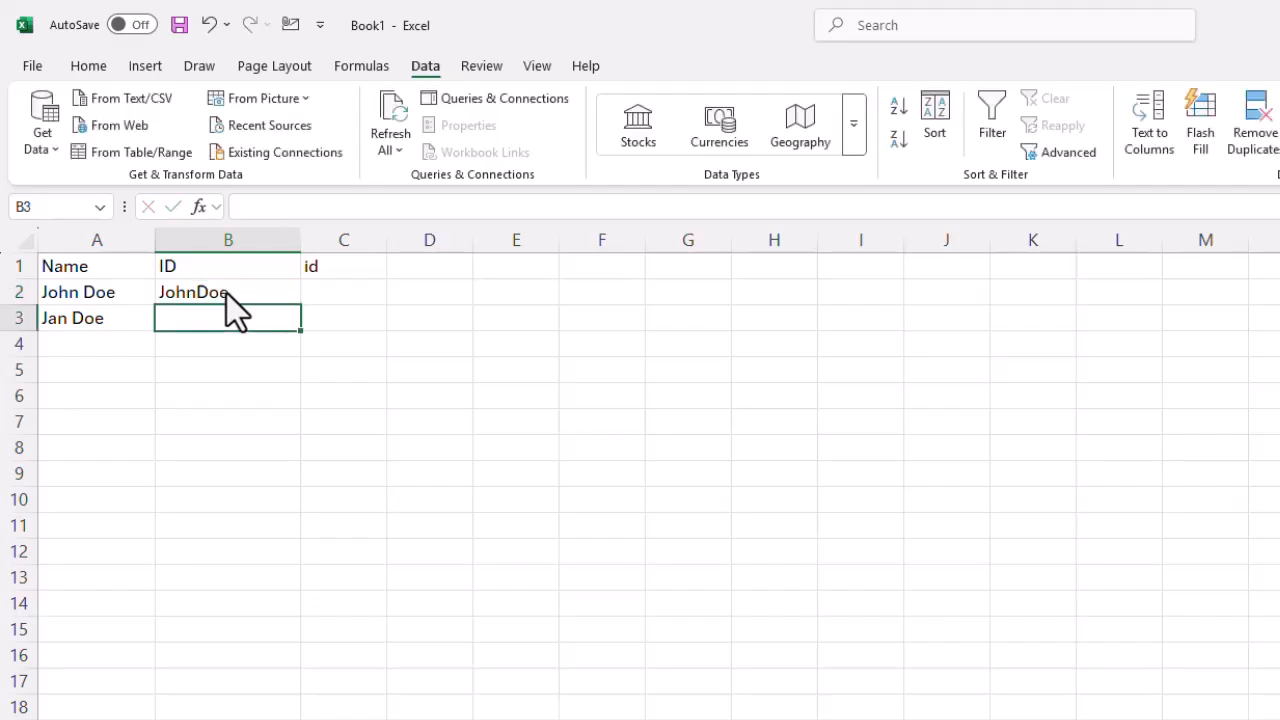
pyautogui.click(227, 294)
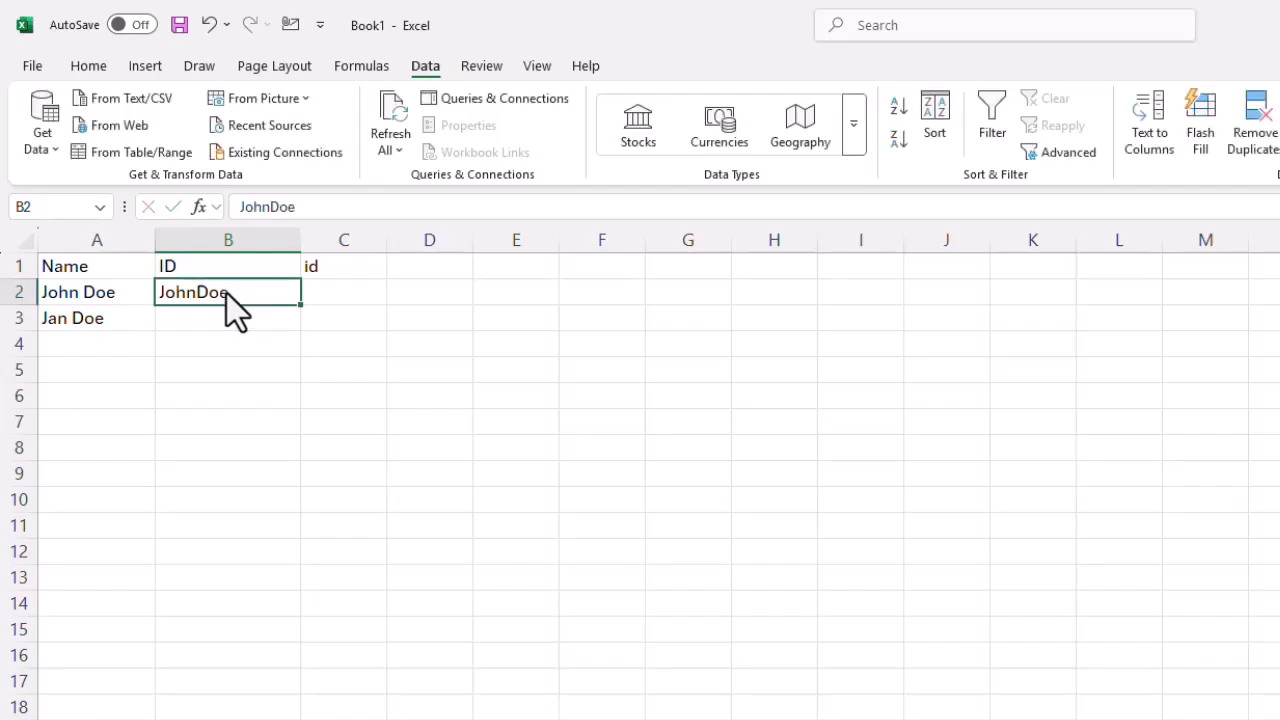
pyautogui.press('Delete')
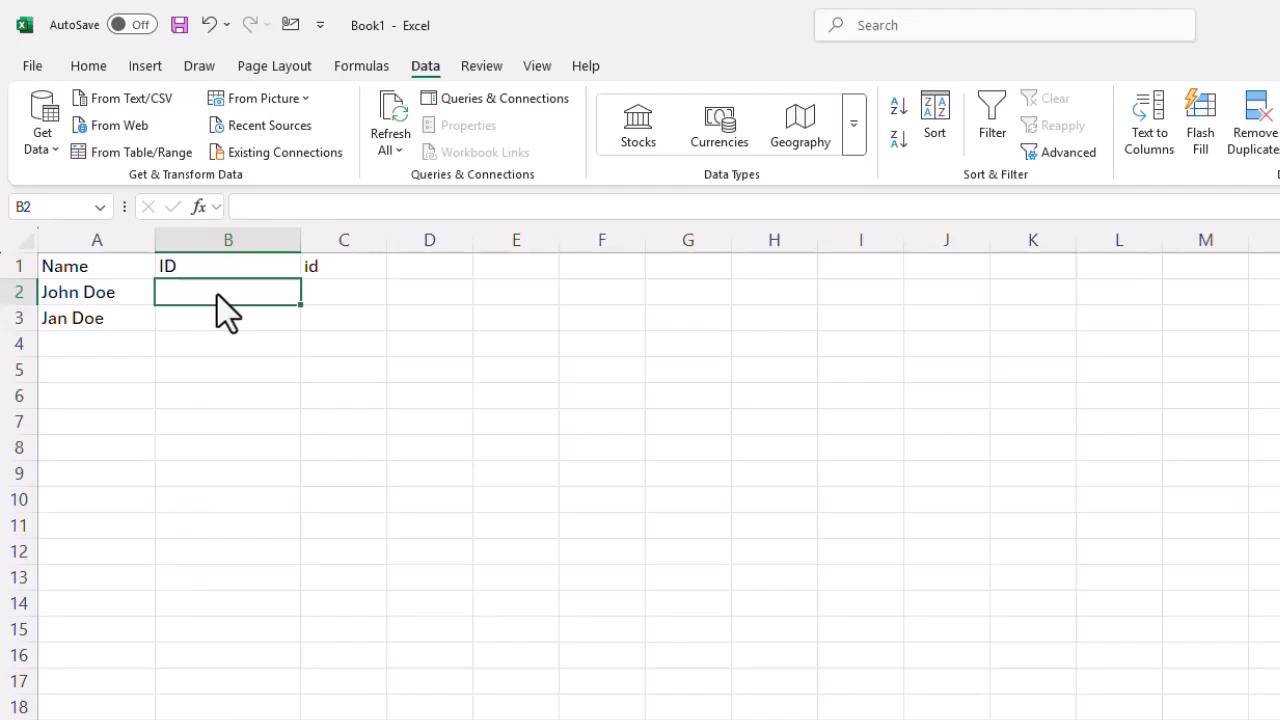
# - Open data validation for the whole of column B and set the allowed values to Custom
pyautogui.click(222, 240)
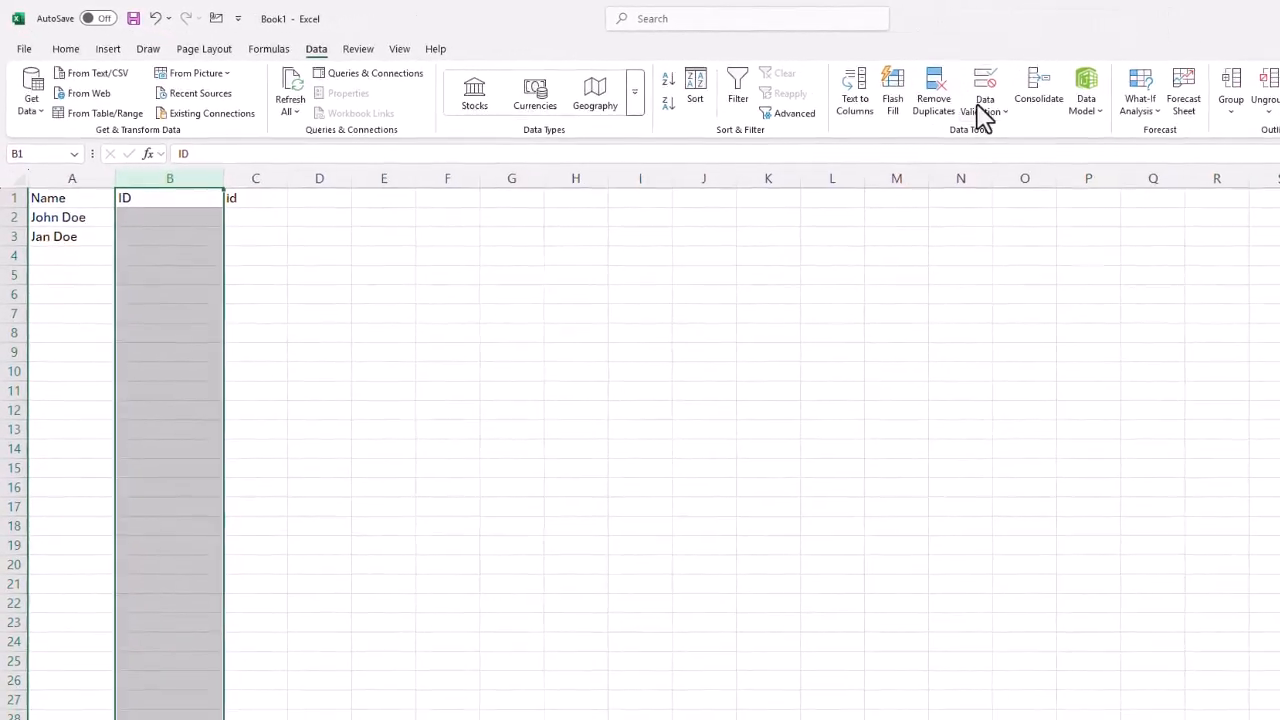
pyautogui.click(1138, 120)
pyautogui.click(994, 133)
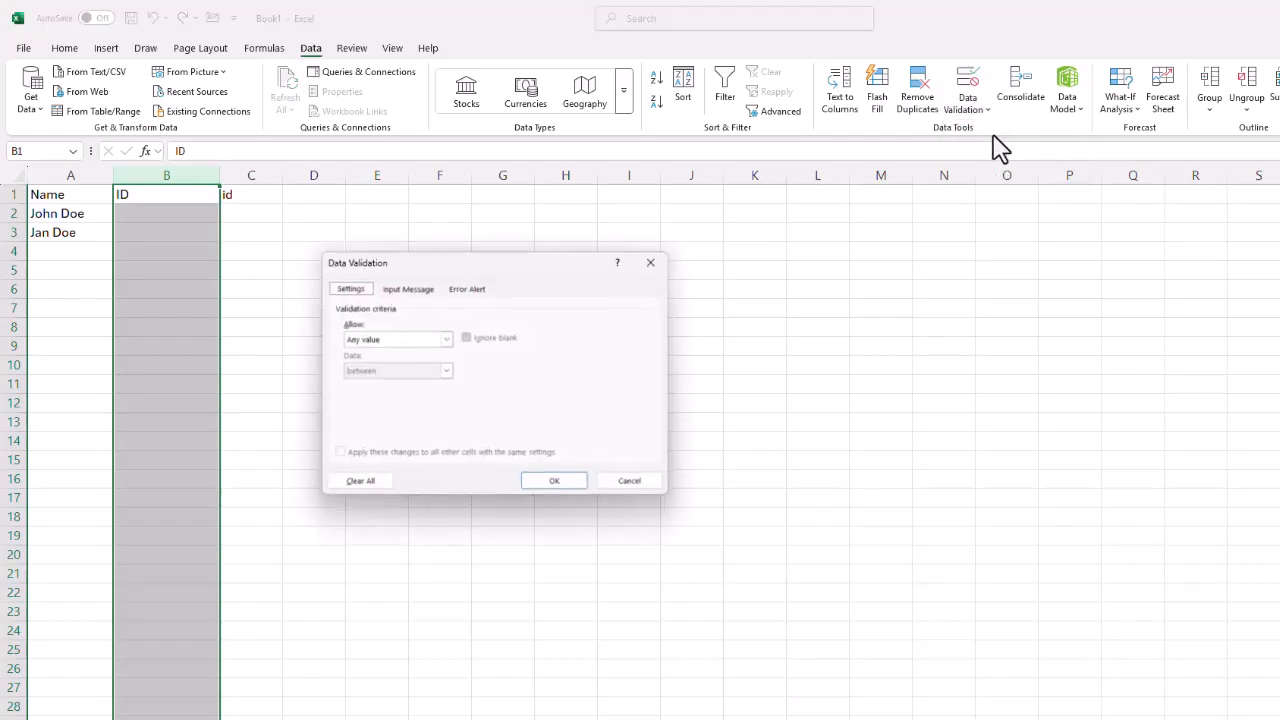
pyautogui.click(445, 338)
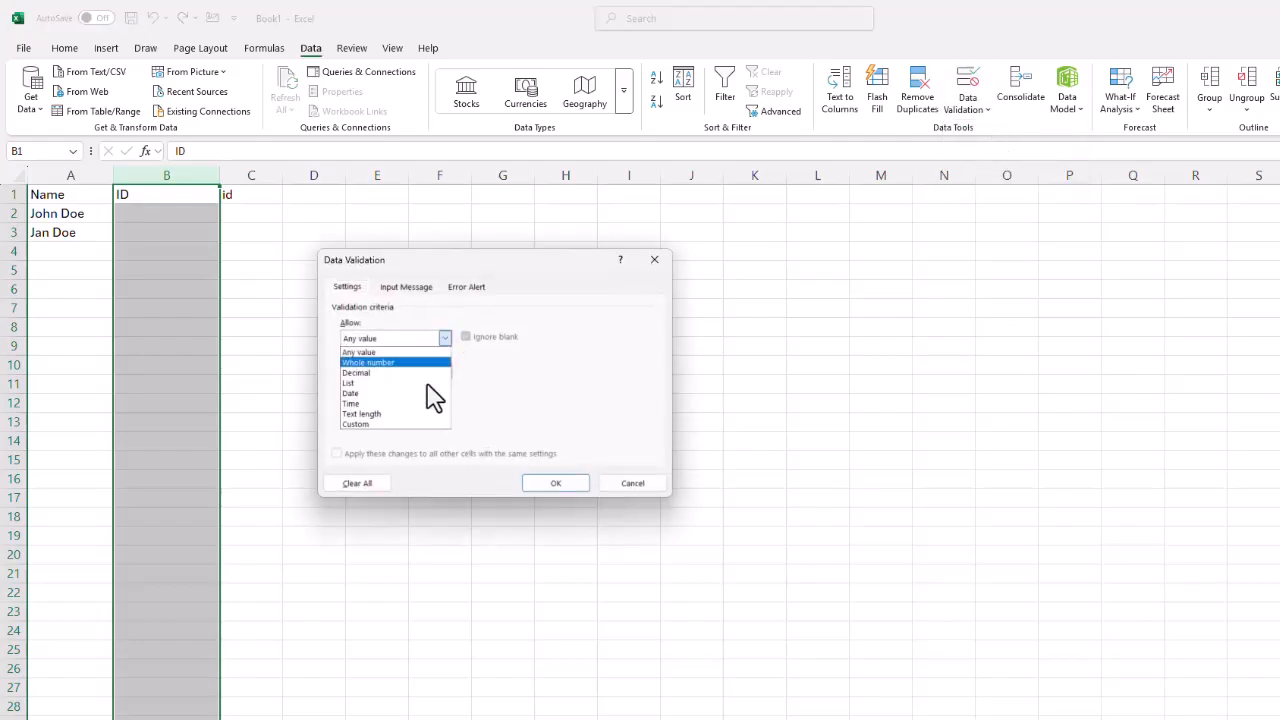
pyautogui.click(410, 427)
pyautogui.click(380, 404)
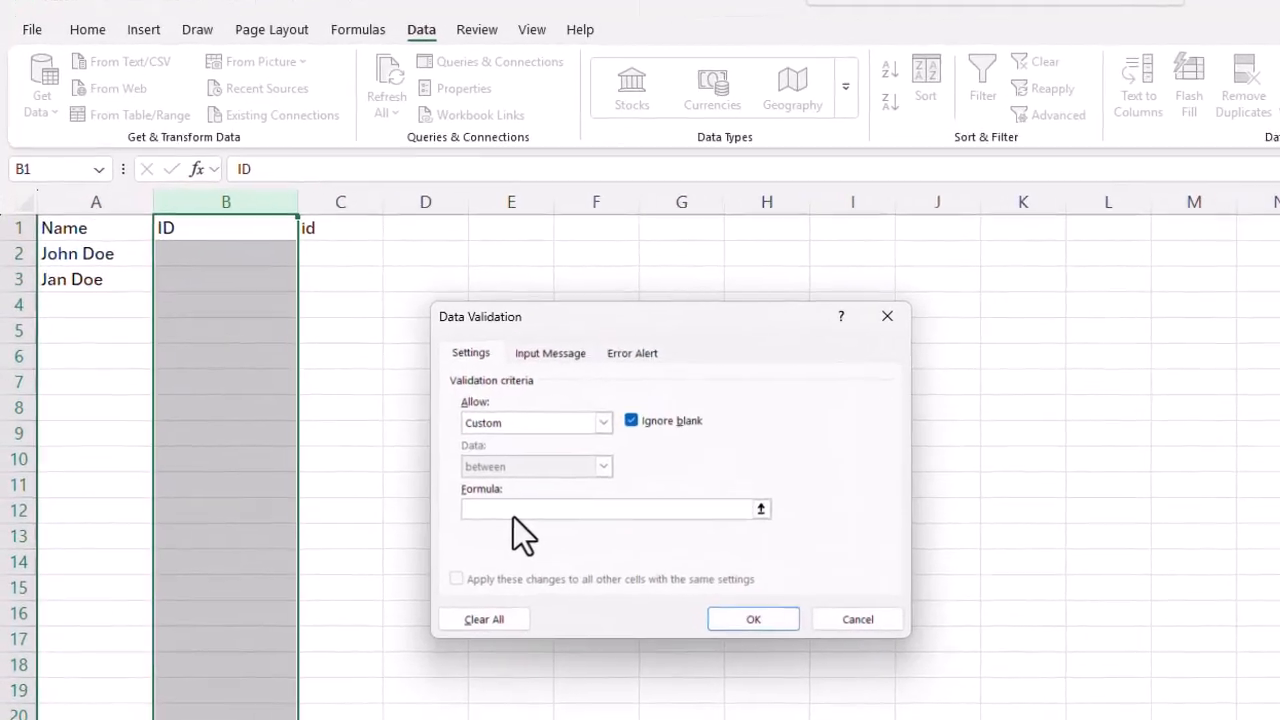
# - Enter =exact(upper(b1),b1) as the custom validation formula for column B
pyautogui.write('=')
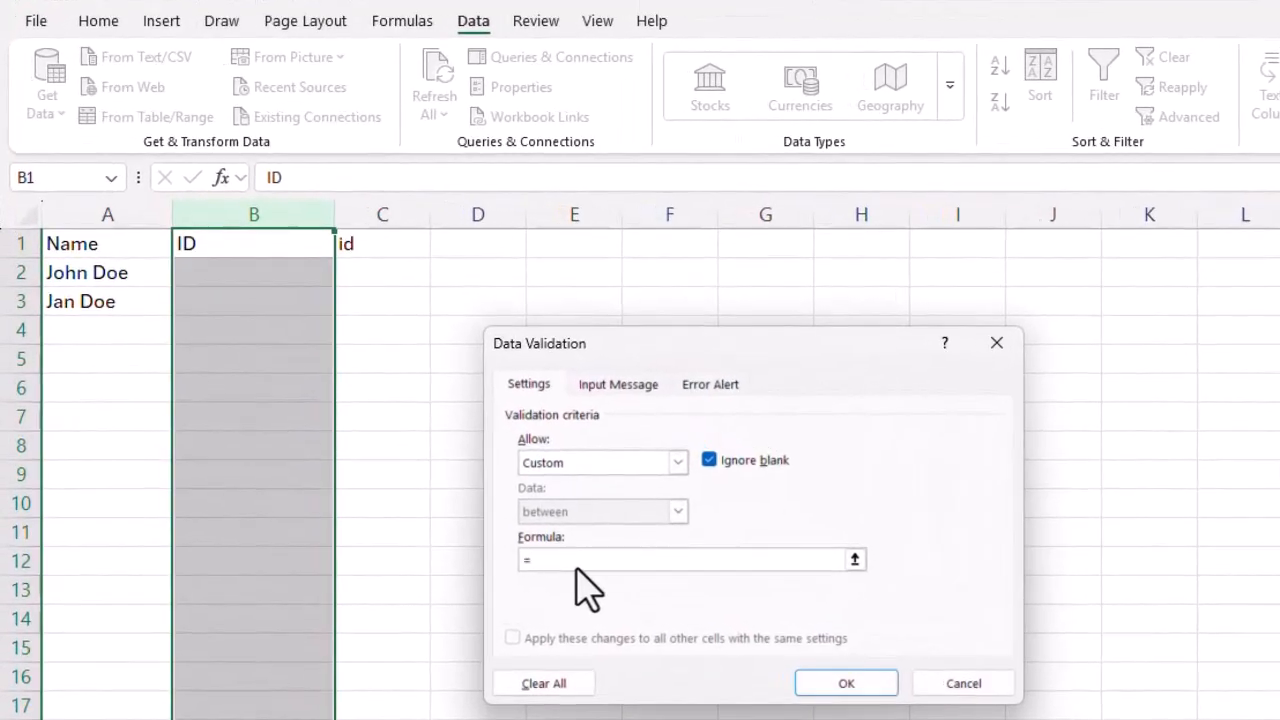
pyautogui.write('exact(')
pyautogui.write('upper(b1)')
pyautogui.write(',')
pyautogui.write('b1)')
# - Set the validation input message to "Please input in UPPER CASE", copy that text, and apply the validation
pyautogui.click(624, 386)
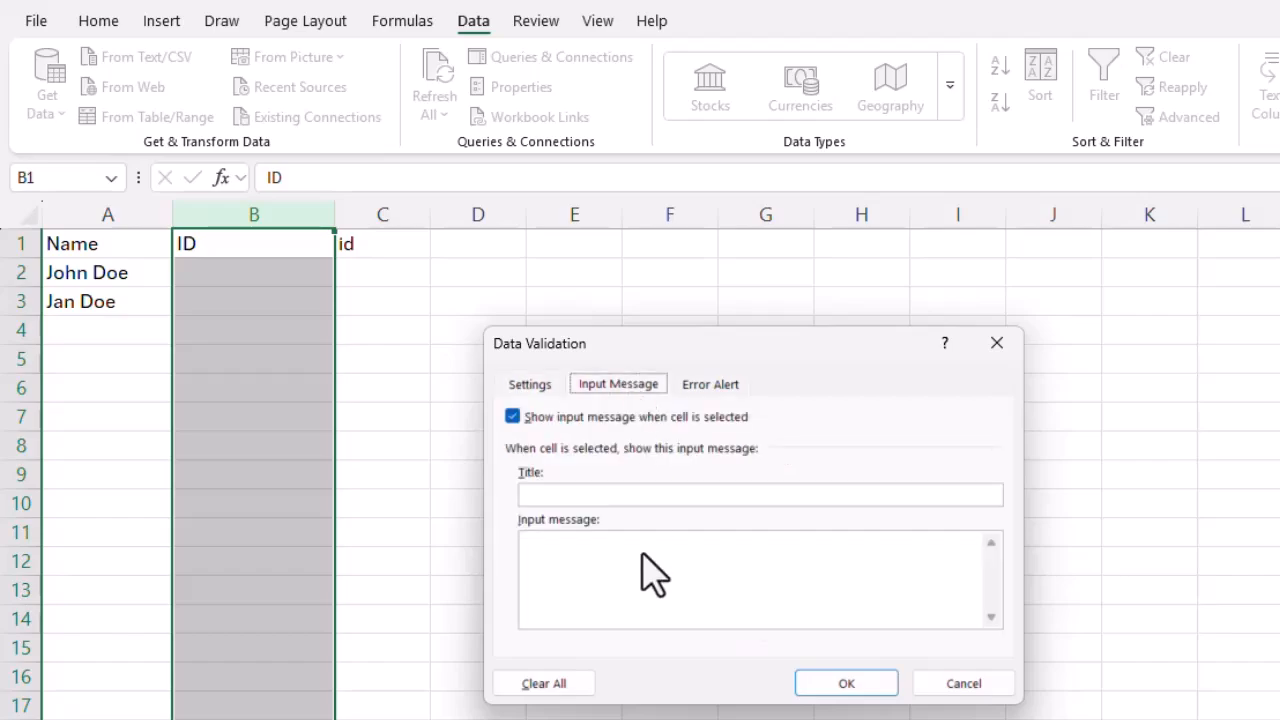
pyautogui.click(642, 554)
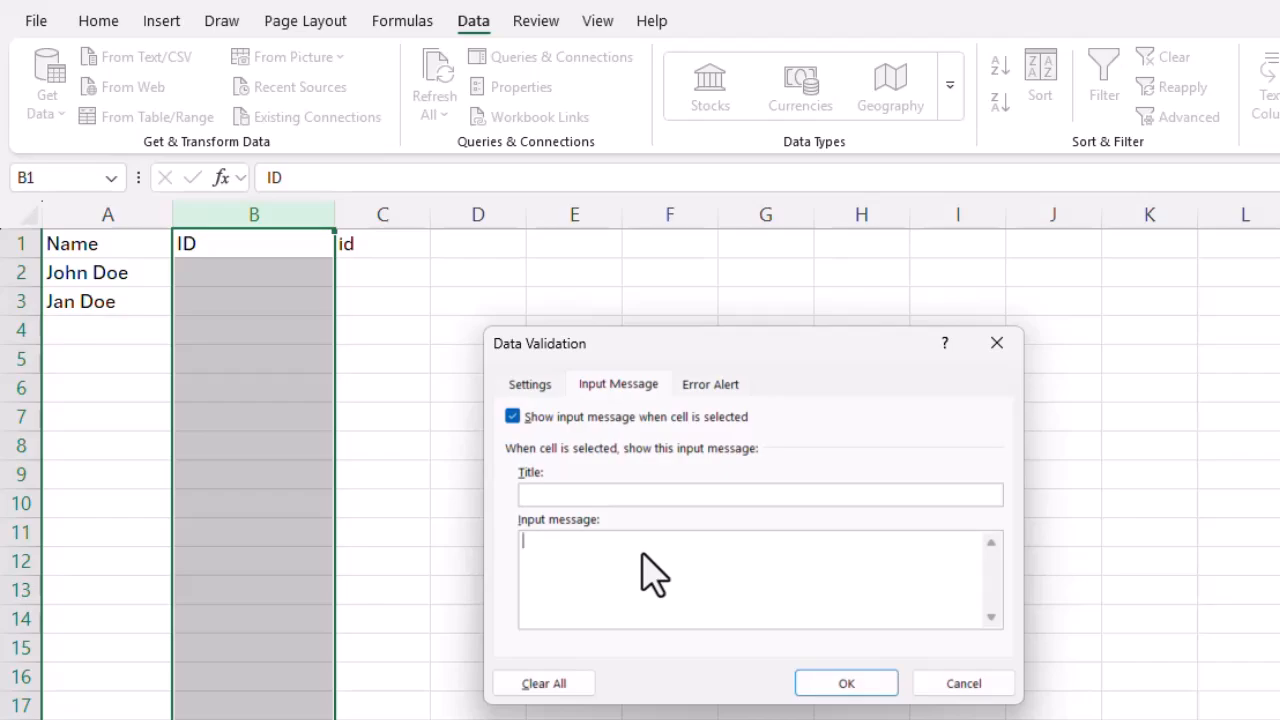
pyautogui.write('Please input in UPPER CASE')
pyautogui.moveTo(666, 562); pyautogui.dragTo(455, 565)
pyautogui.hotkey('ctrl', 'c')
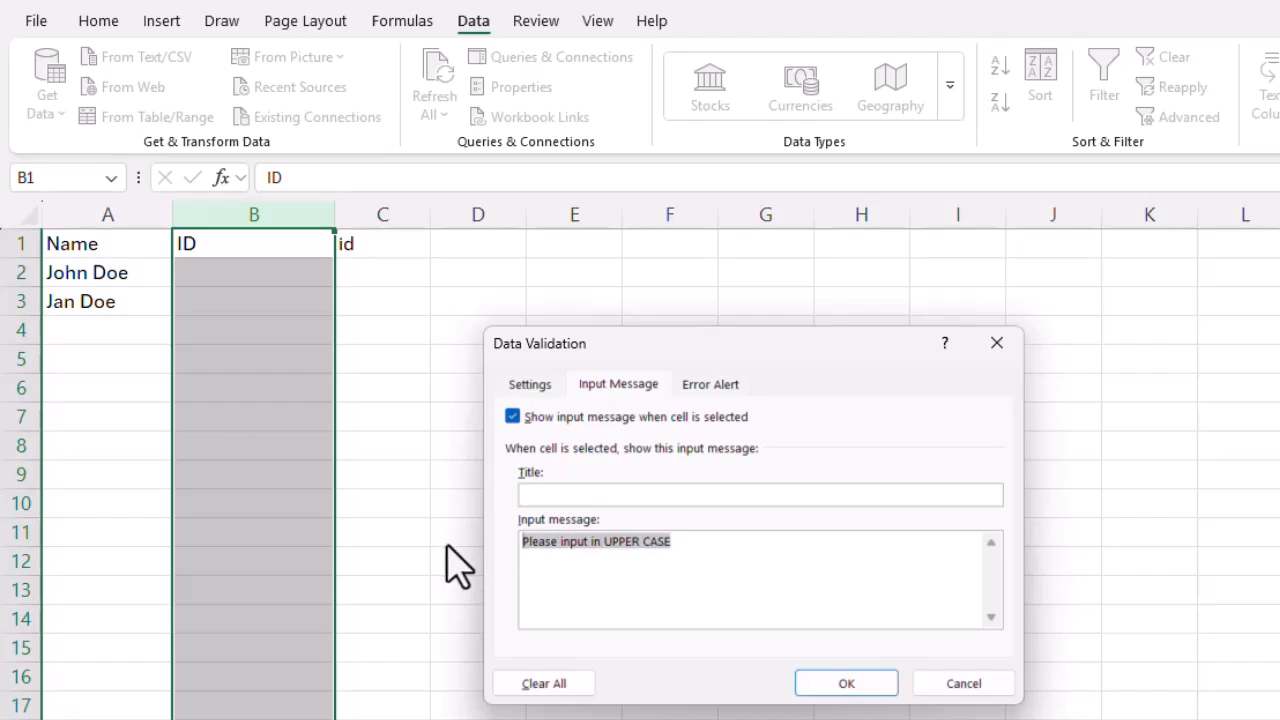
pyautogui.click(840, 688)
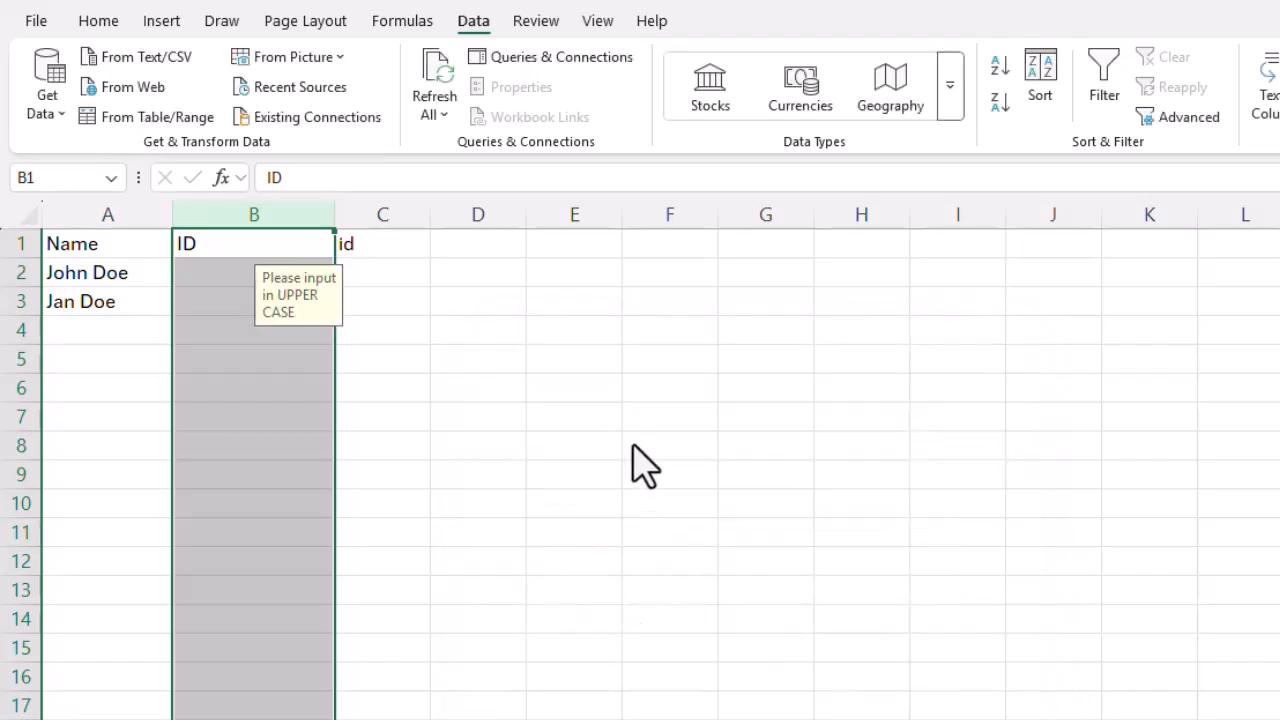
# - Test the validation by entering lowercase "jjj" in cell B2, and cancel the entry
pyautogui.click(214, 335)
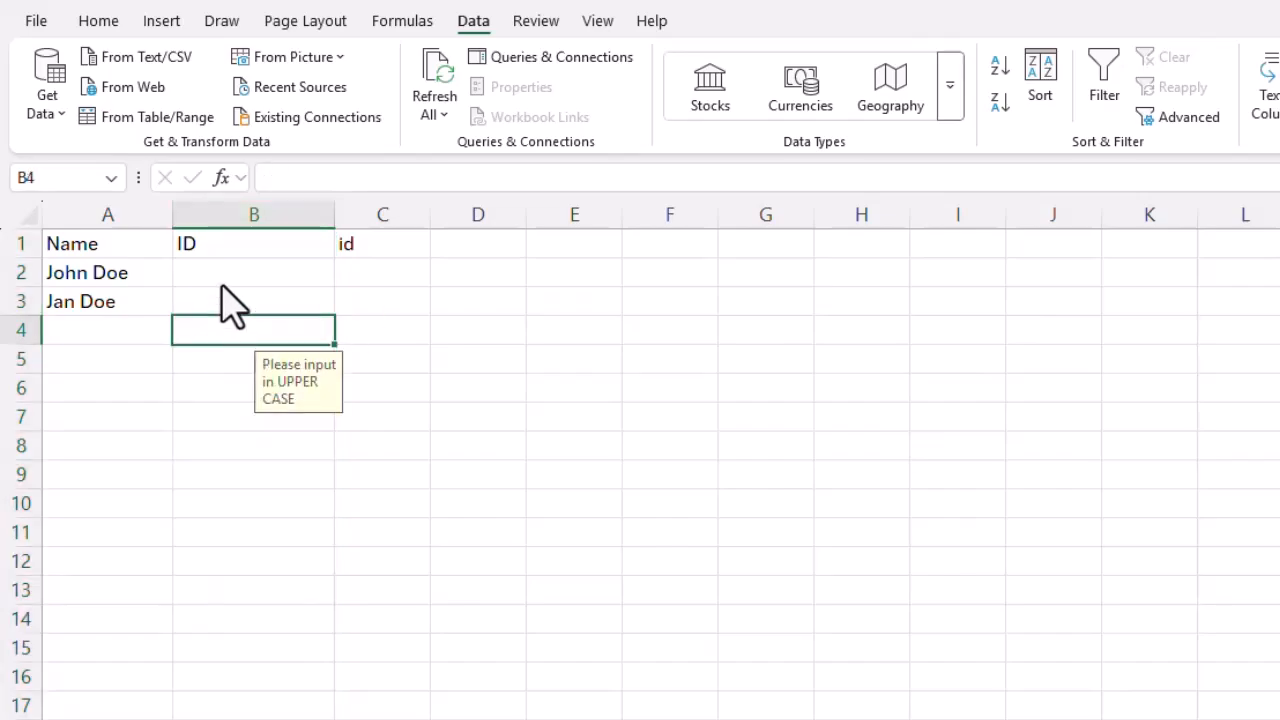
pyautogui.click(224, 283)
pyautogui.write('jjj')
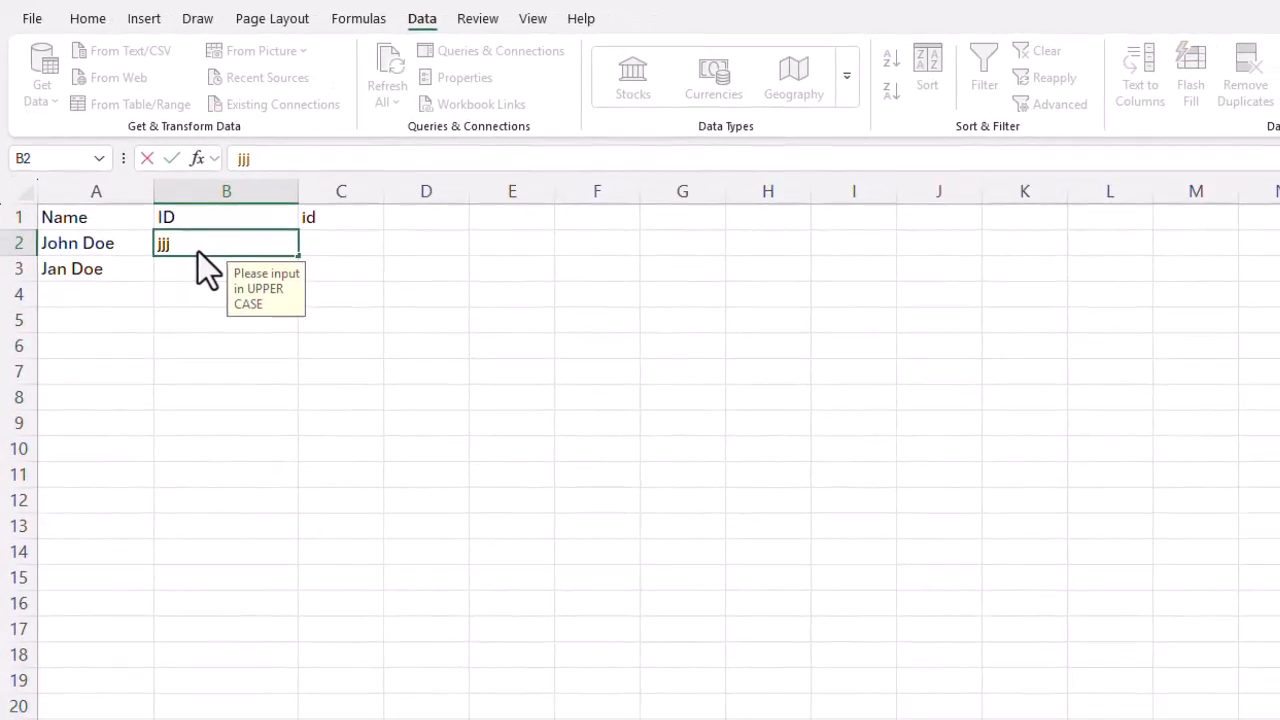
pyautogui.press('Return')
pyautogui.moveTo(902, 440); pyautogui.dragTo(236, 534)
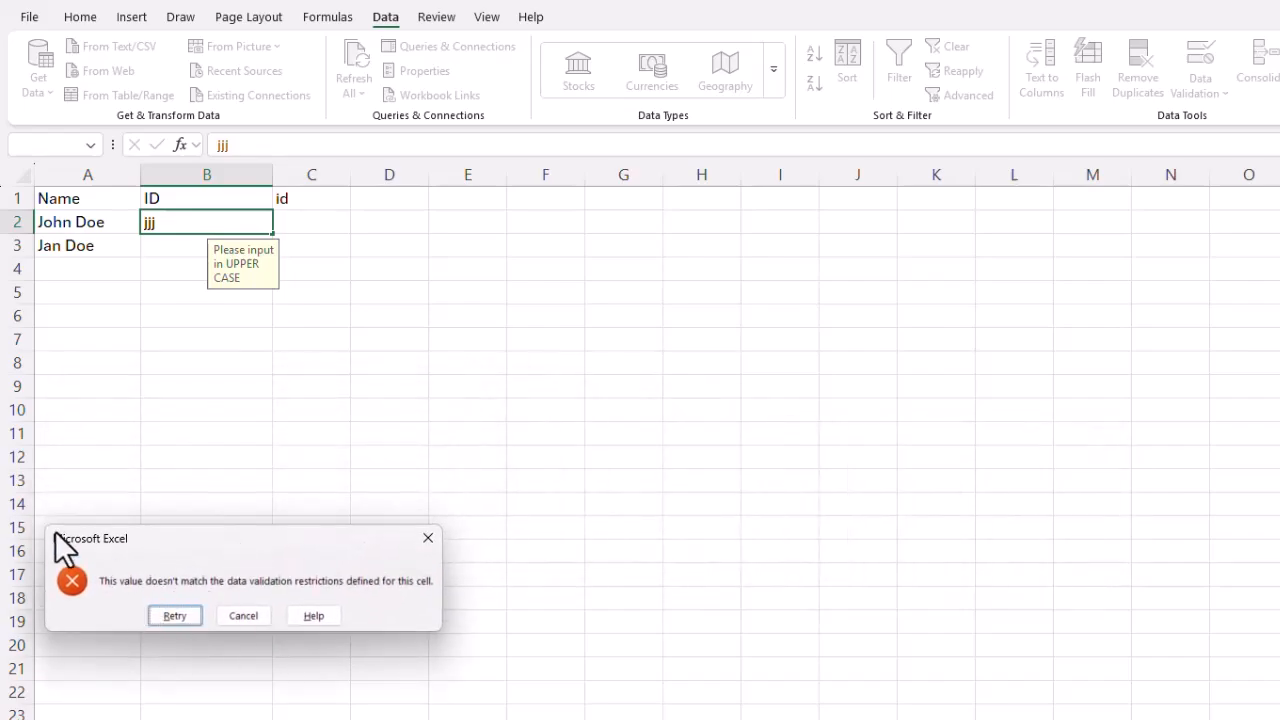
pyautogui.click(248, 616)
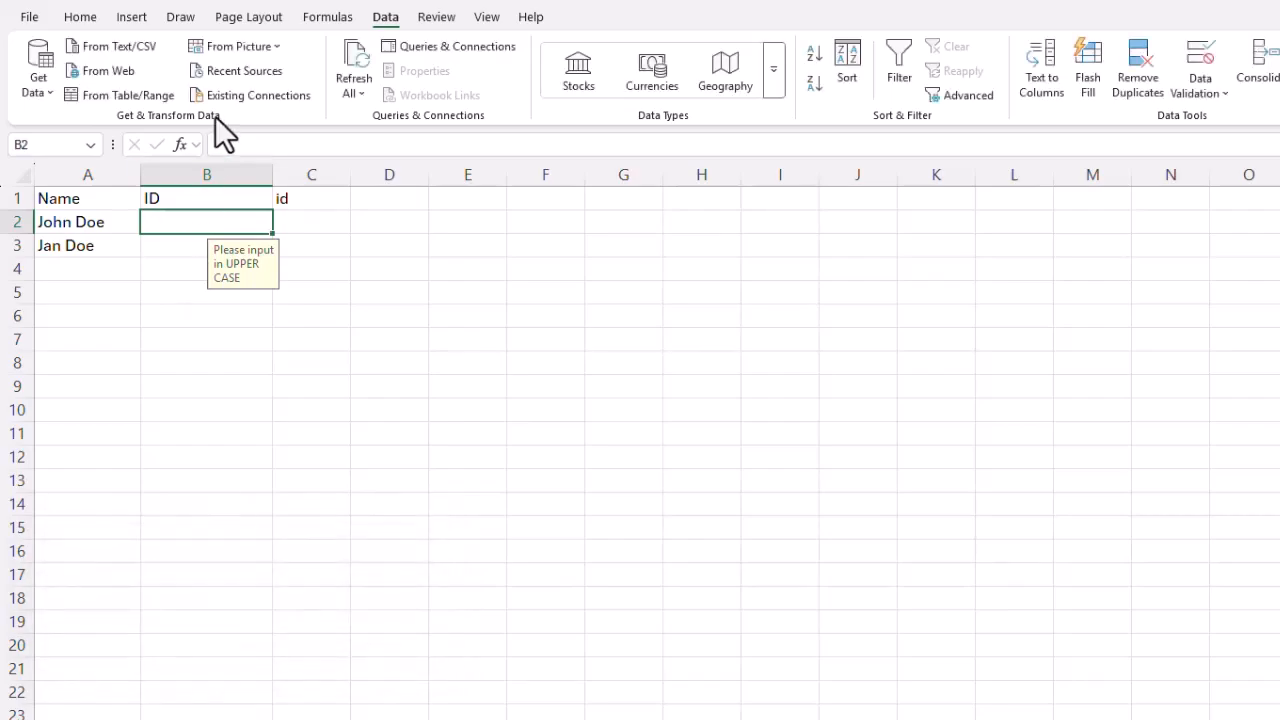
# - Set the error alert message of column B's data validation to "Please input in UPPER CASE" and apply it
pyautogui.click(207, 180)
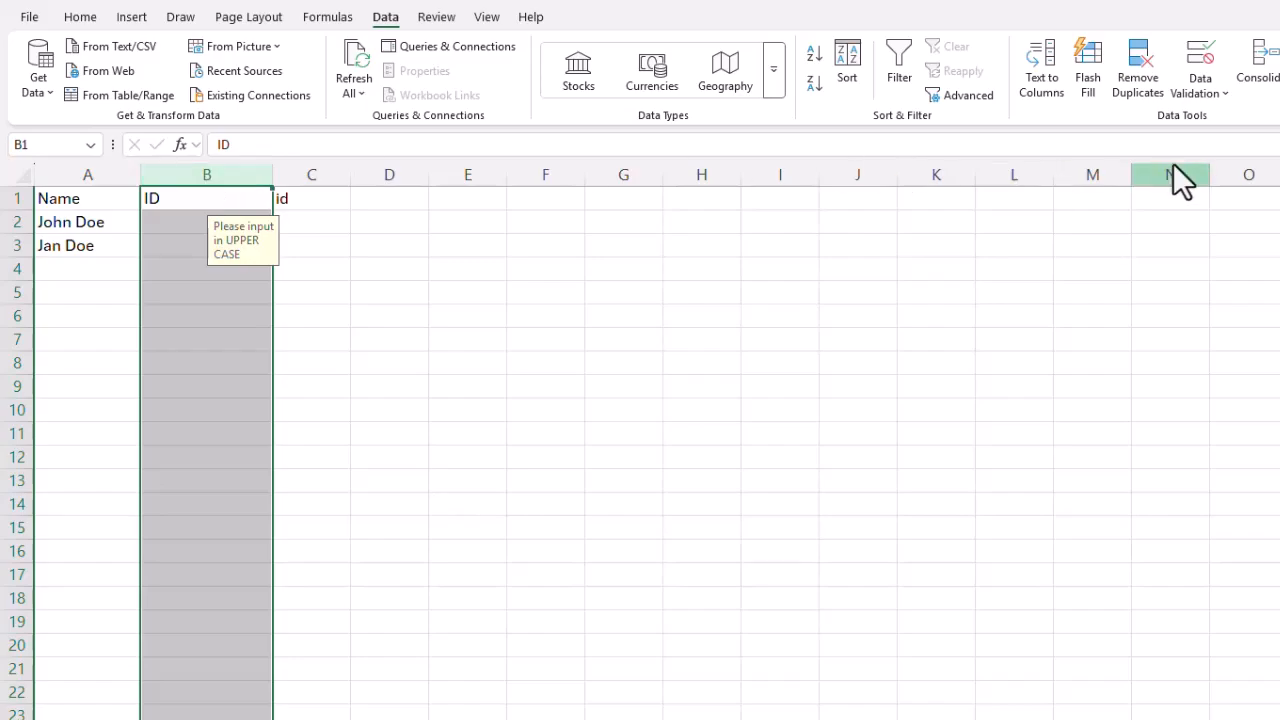
pyautogui.click(1192, 100)
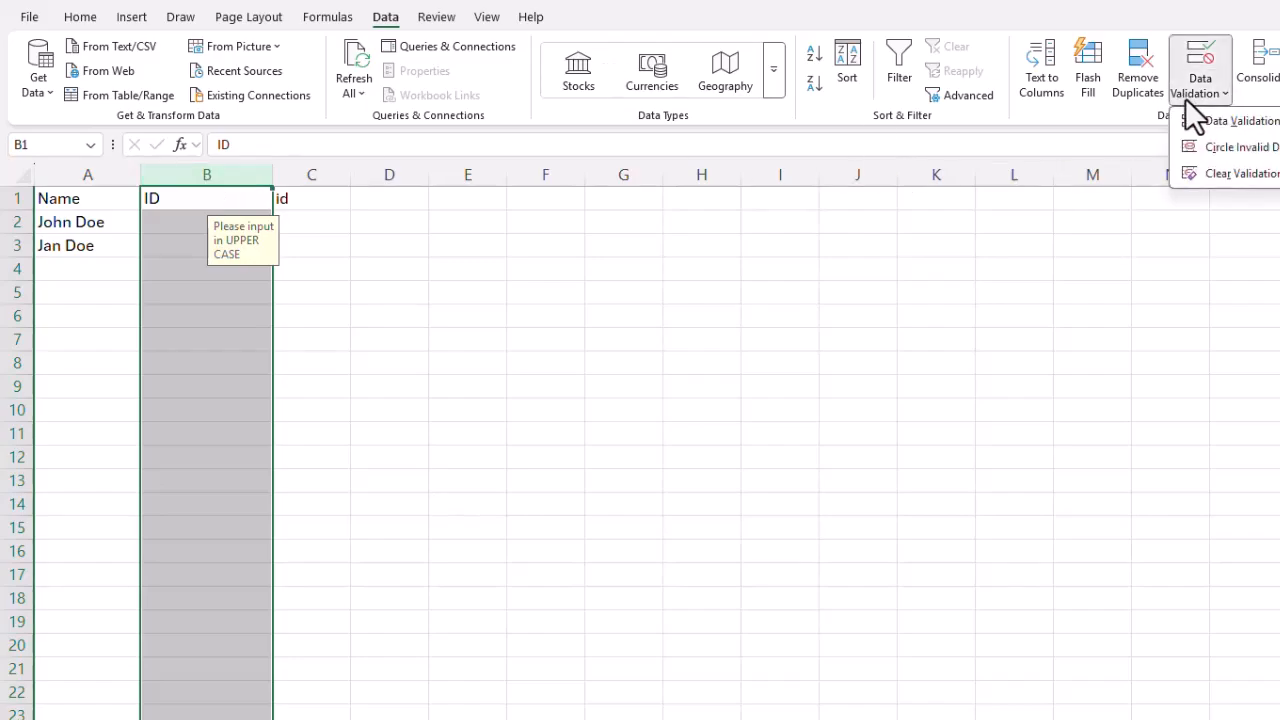
pyautogui.click(1245, 122)
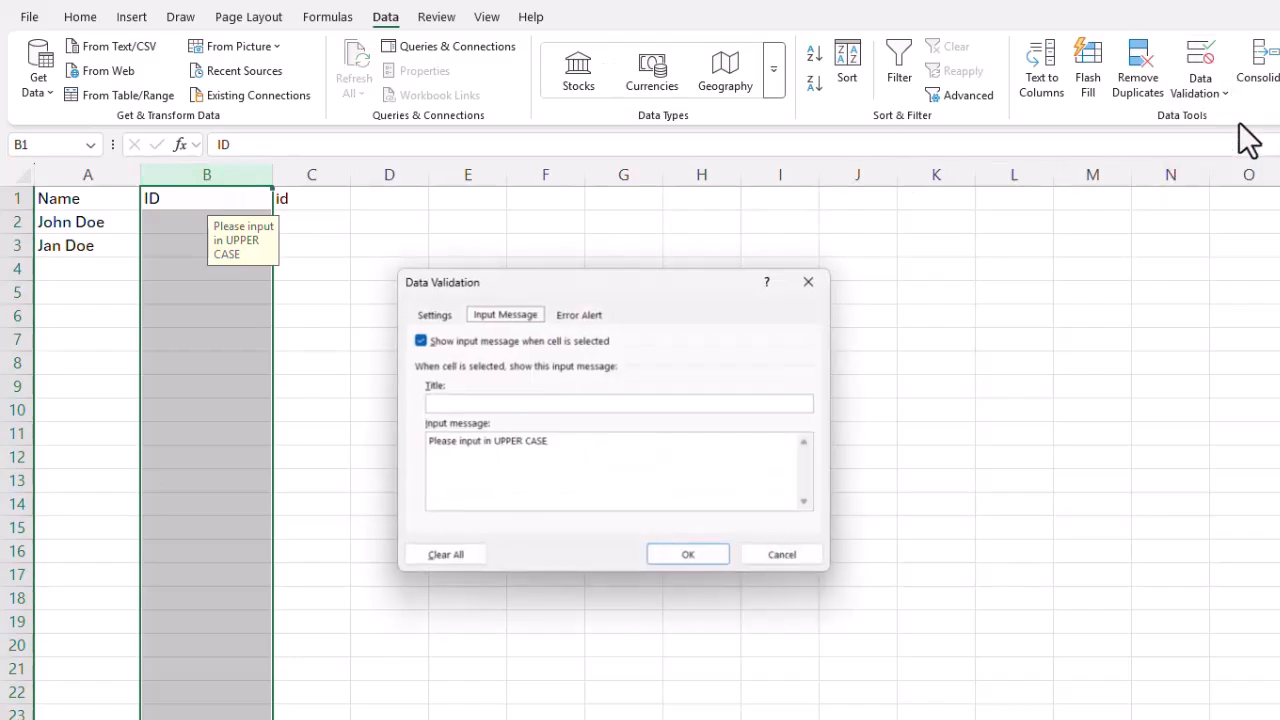
pyautogui.click(583, 313)
pyautogui.click(505, 314)
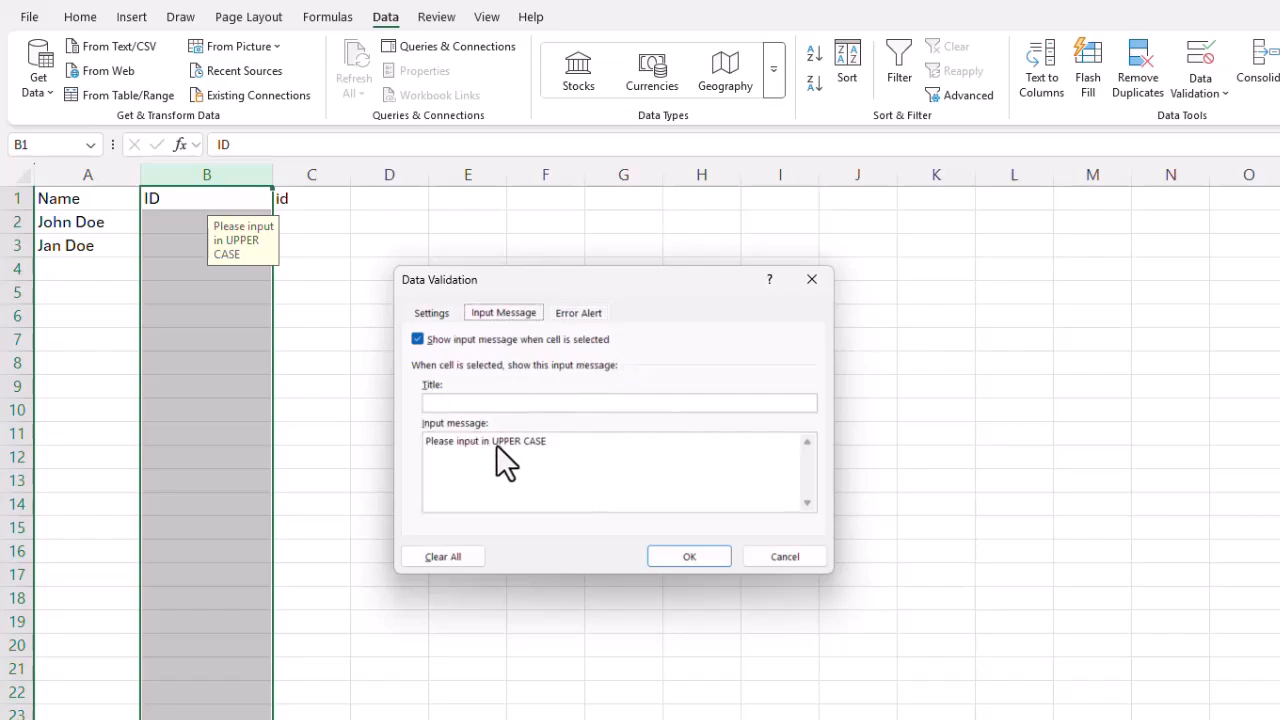
pyautogui.click(583, 314)
pyautogui.click(649, 448)
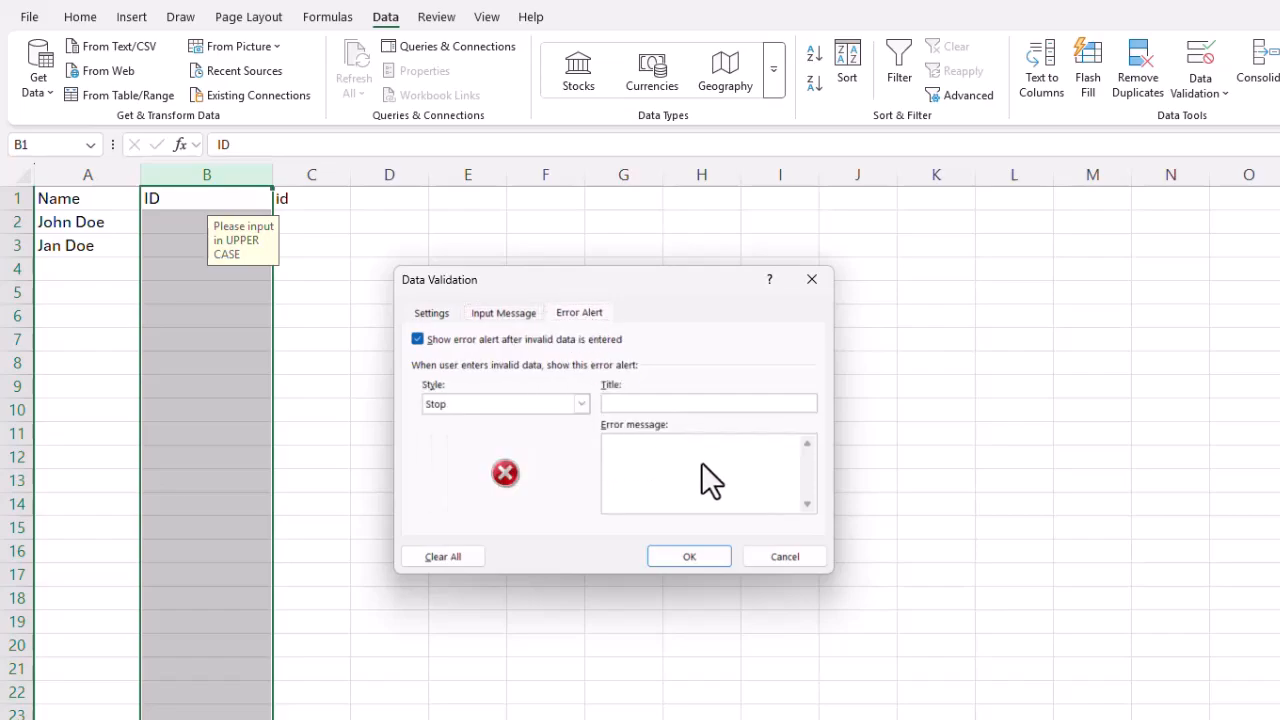
pyautogui.hotkey('ctrl', 'v')
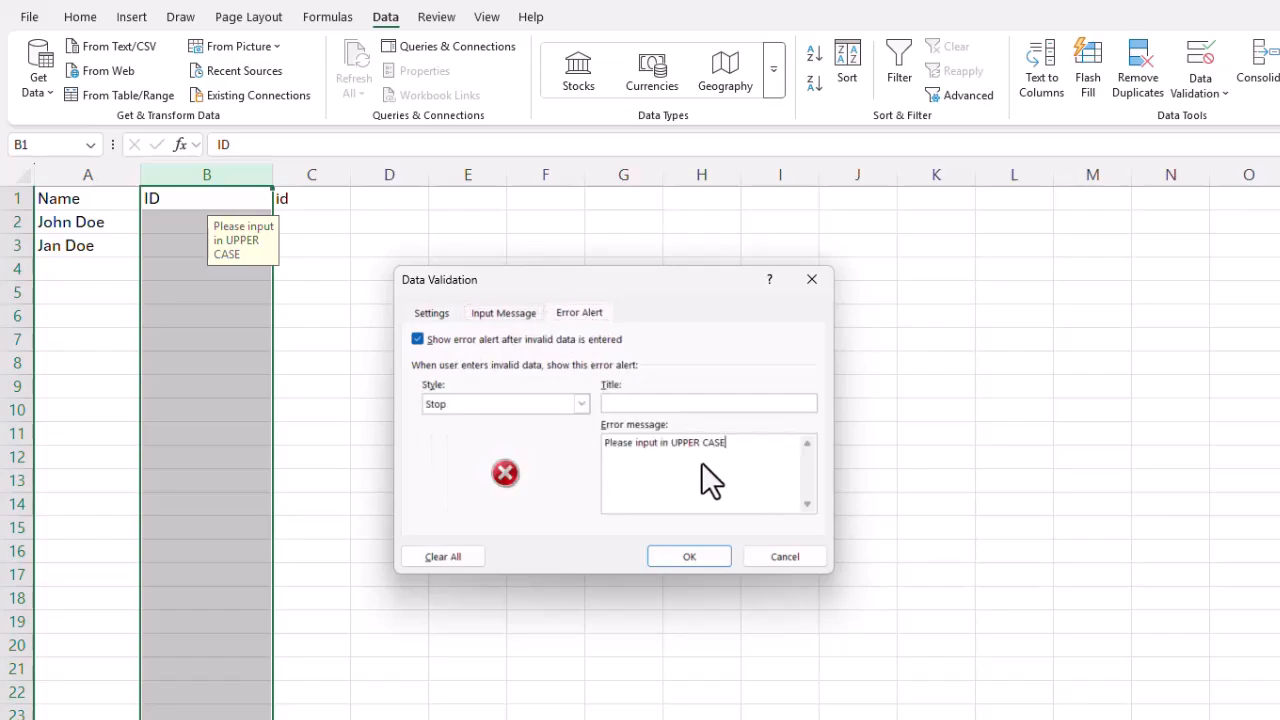
pyautogui.click(715, 552)
# - Test the custom error alert by entering the first person's ID in lowercase in cell B2, and cancel the entry
pyautogui.click(167, 222)
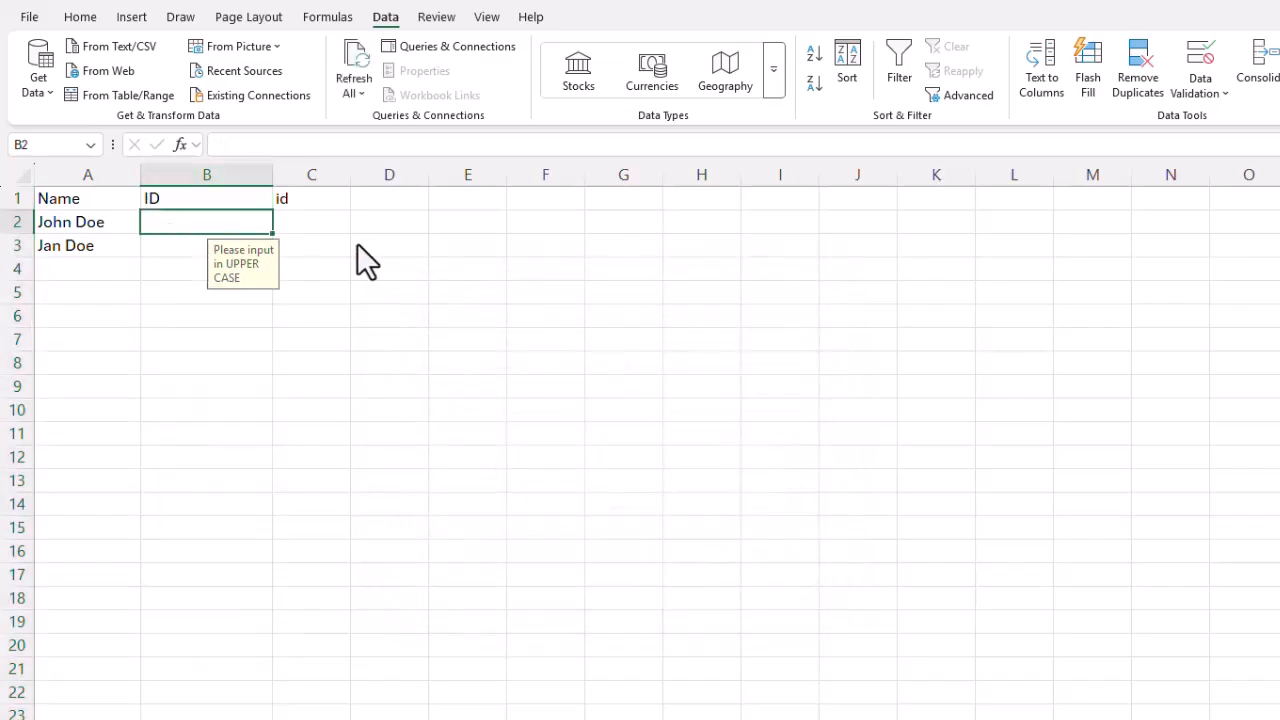
pyautogui.write('johndoe')
pyautogui.press('Return')
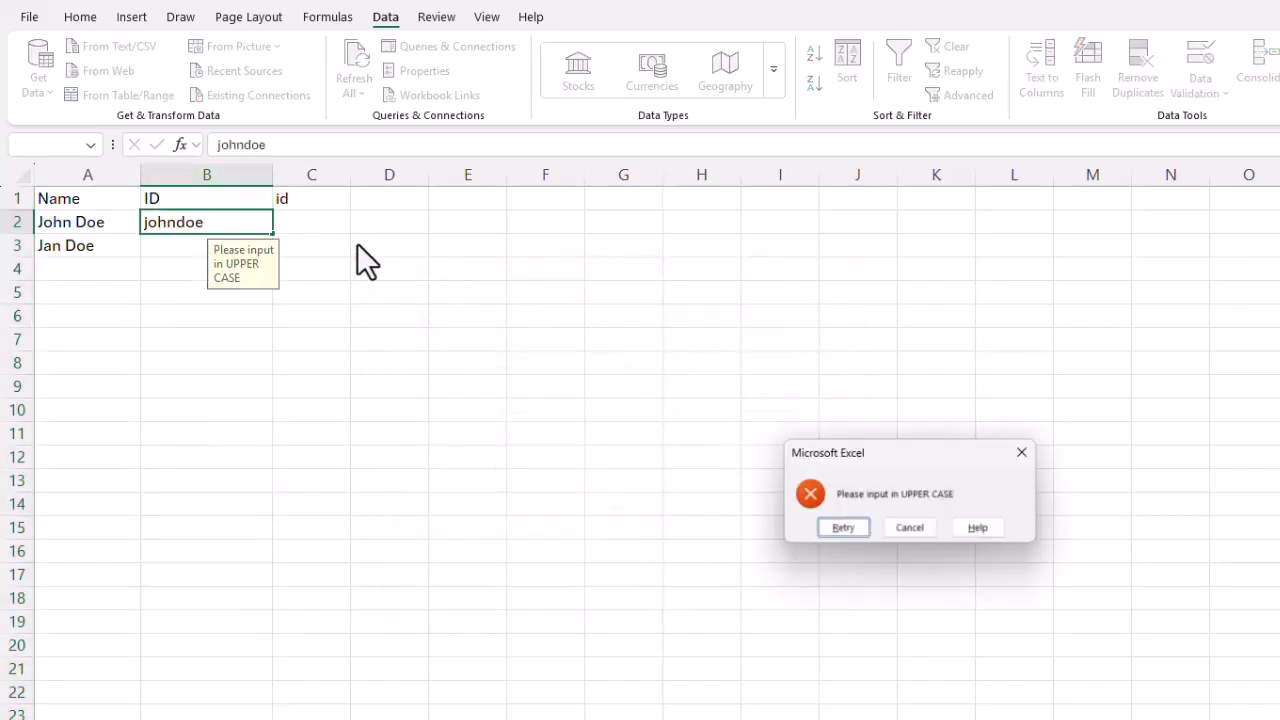
pyautogui.moveTo(953, 451); pyautogui.dragTo(240, 428)
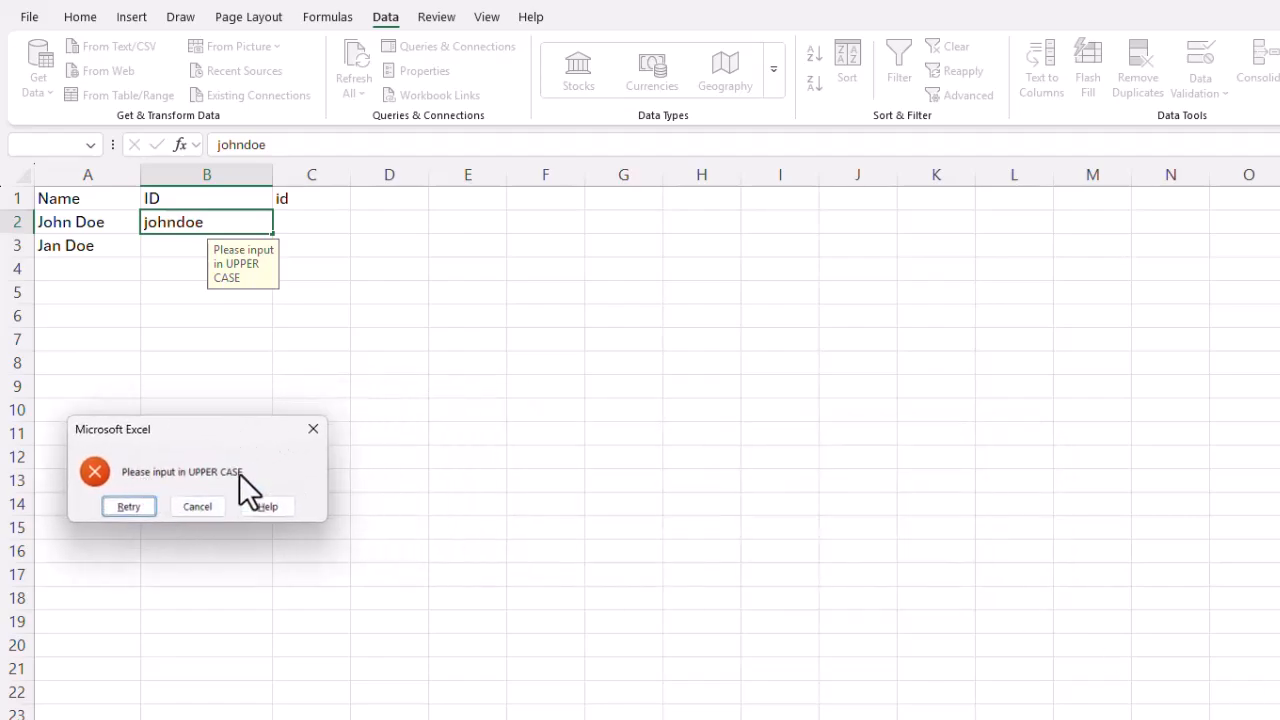
pyautogui.press('Escape')
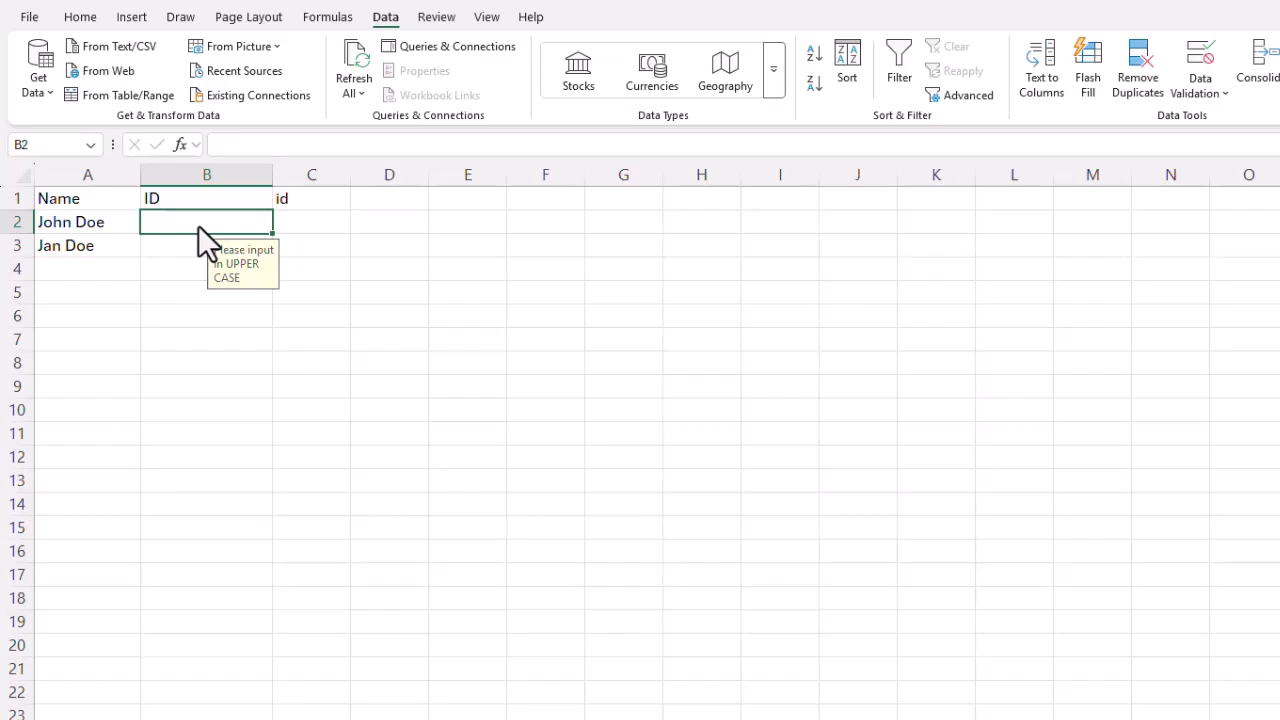
# - Enter the first person's ID in all uppercase in cell B2
pyautogui.write('JOHNDOE')
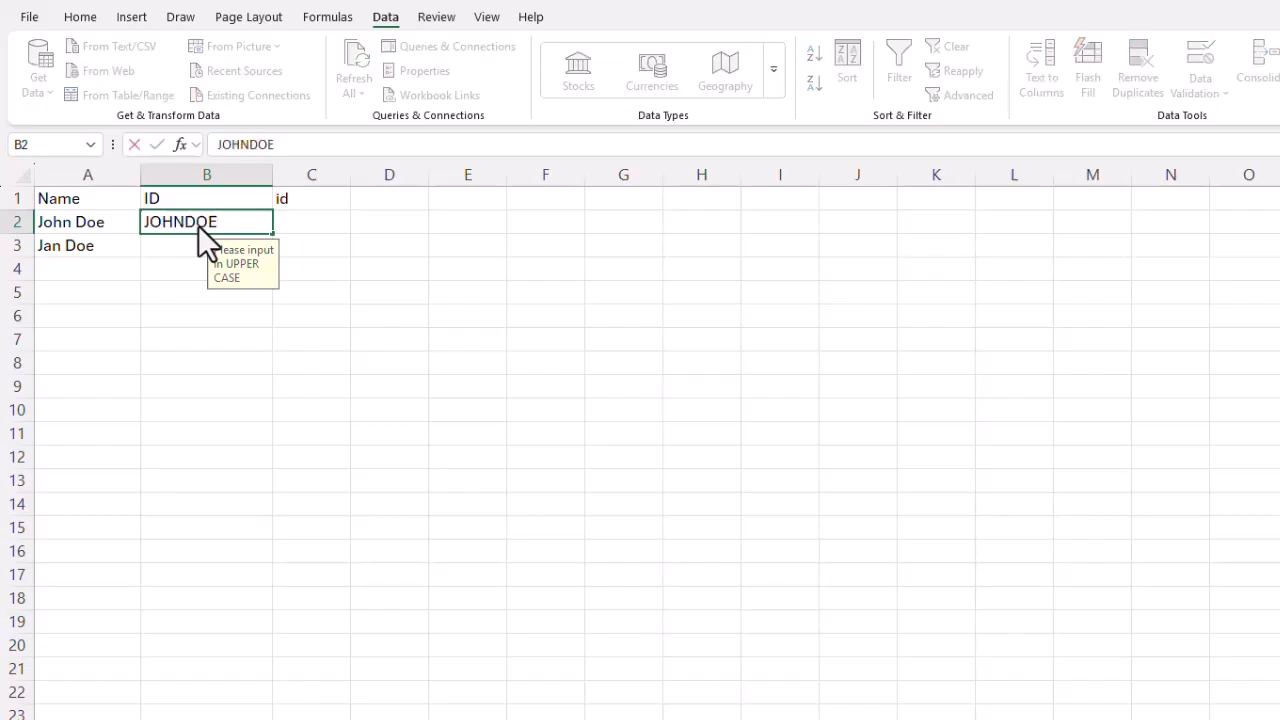
pyautogui.press('Return')
pyautogui.click(612, 456)
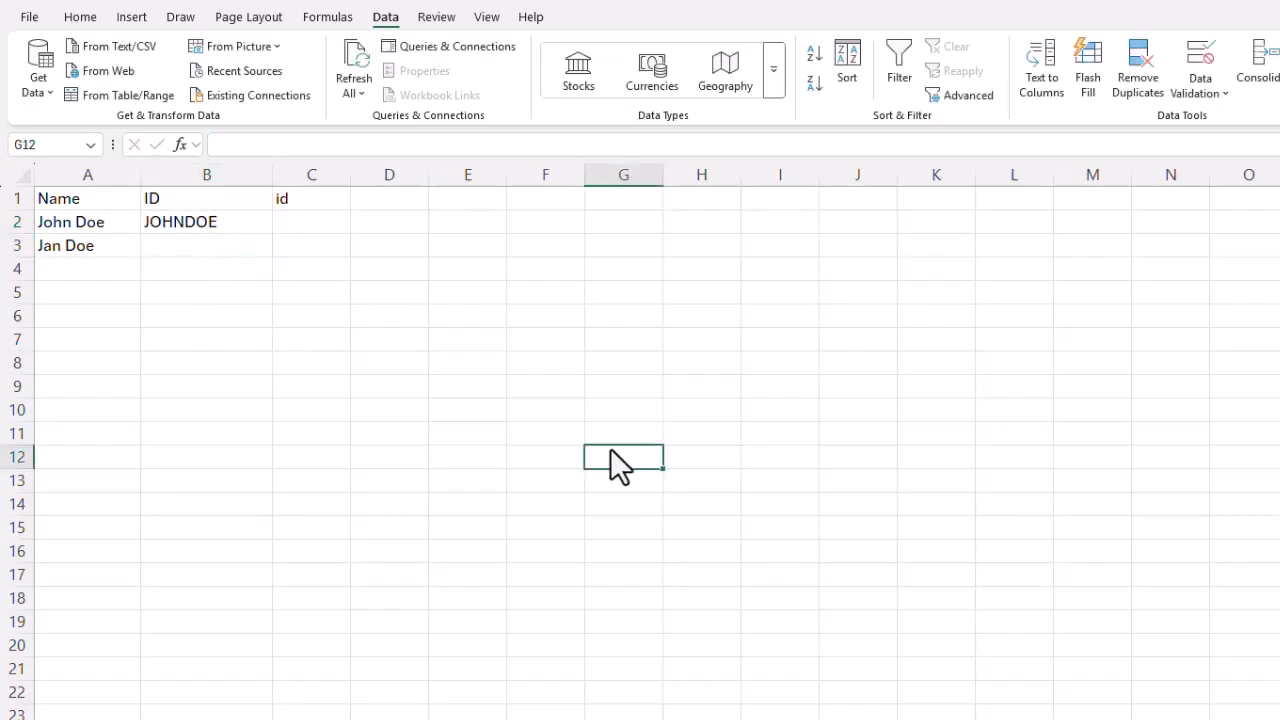
# - Test the validation in cell B3 with the second person's ID in mixed upper and lower case, and cancel the entry
pyautogui.click(197, 250)
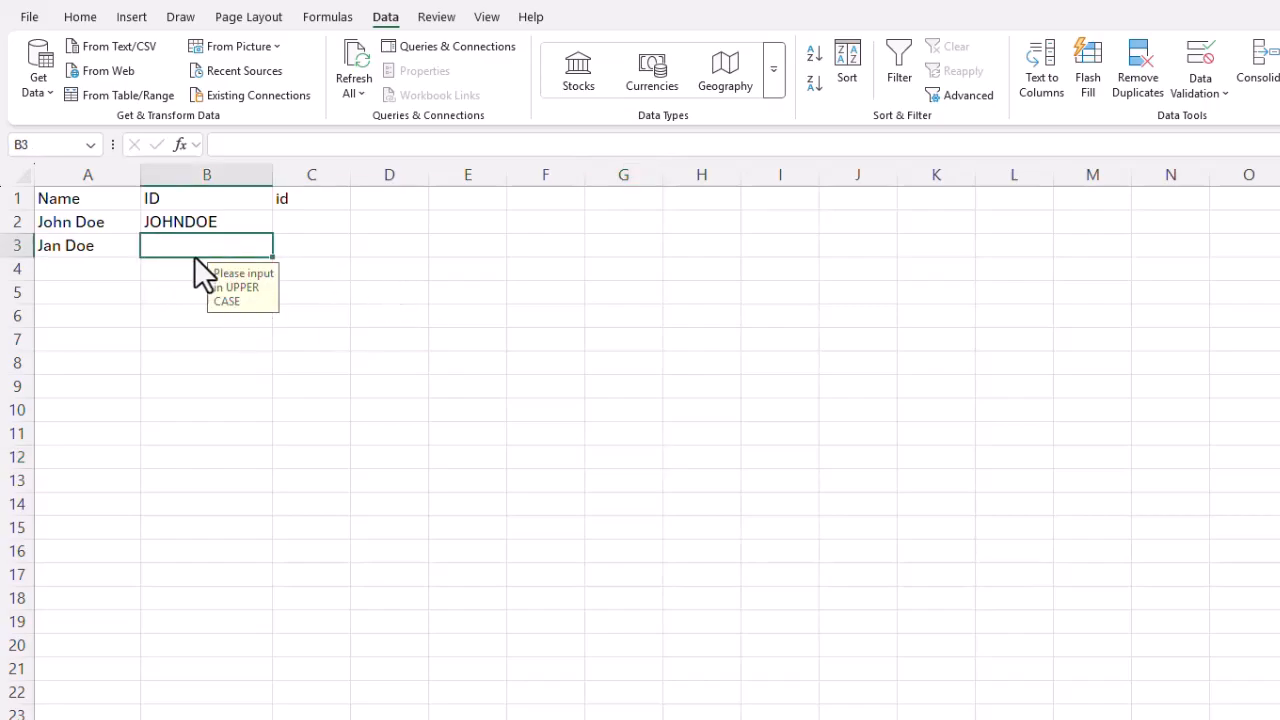
pyautogui.write('JANE')
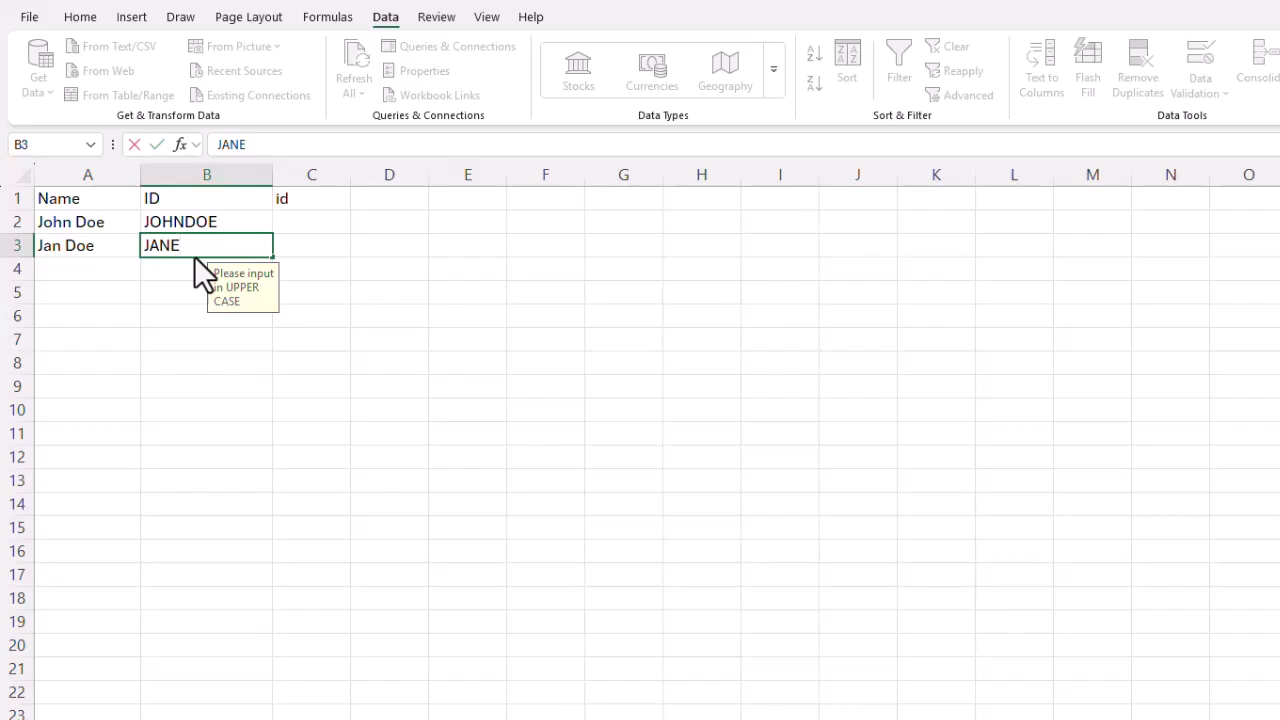
pyautogui.write('doe')
pyautogui.press('Return')
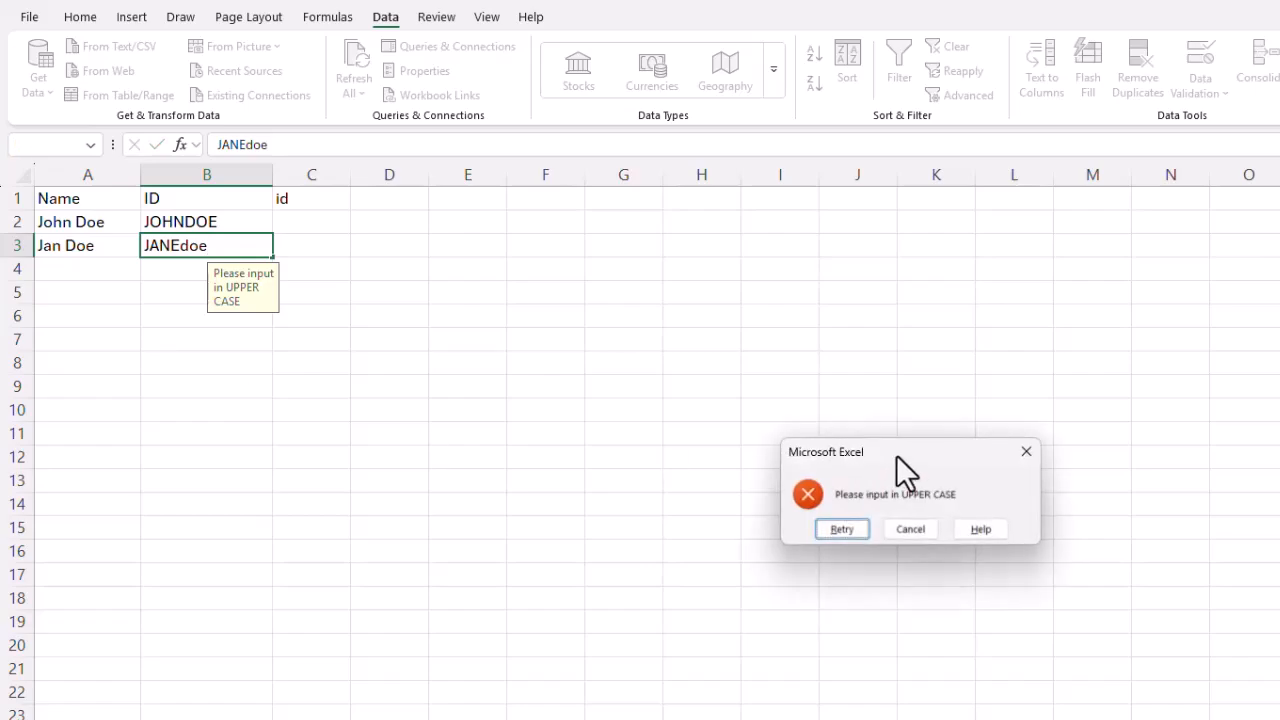
pyautogui.moveTo(896, 455); pyautogui.dragTo(154, 463)
pyautogui.click(172, 513)
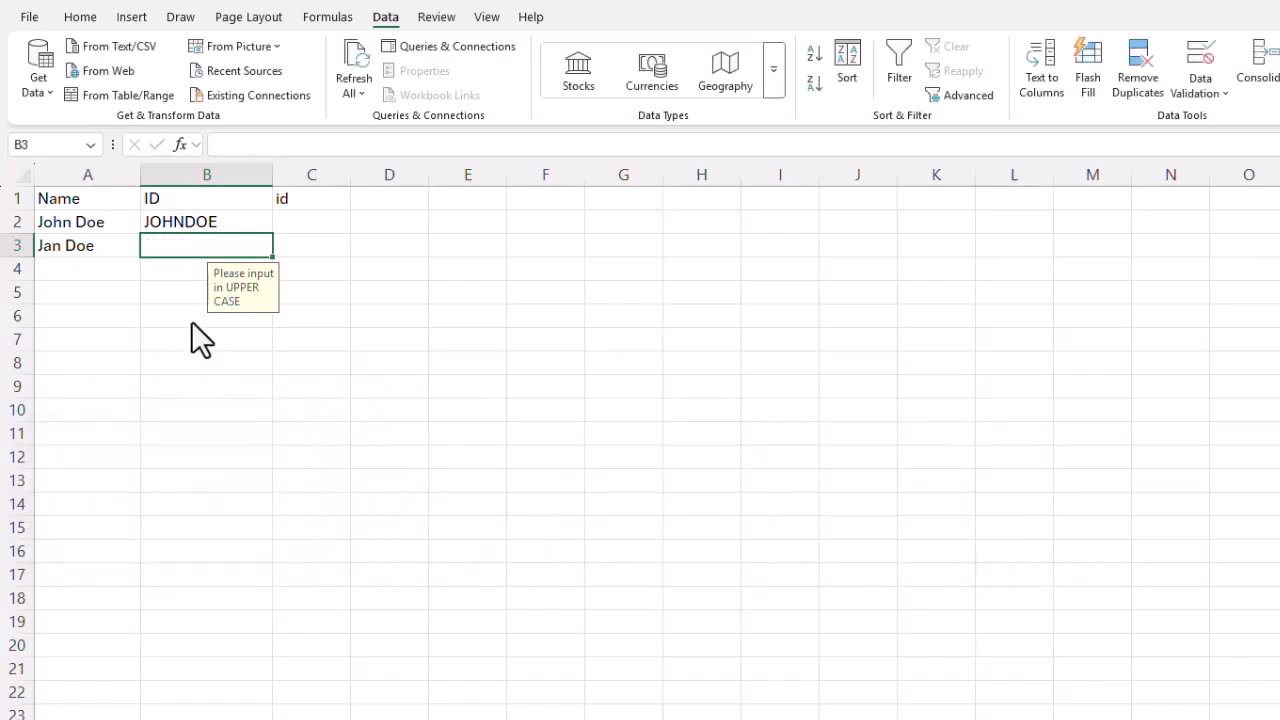
pyautogui.write('JSNE')
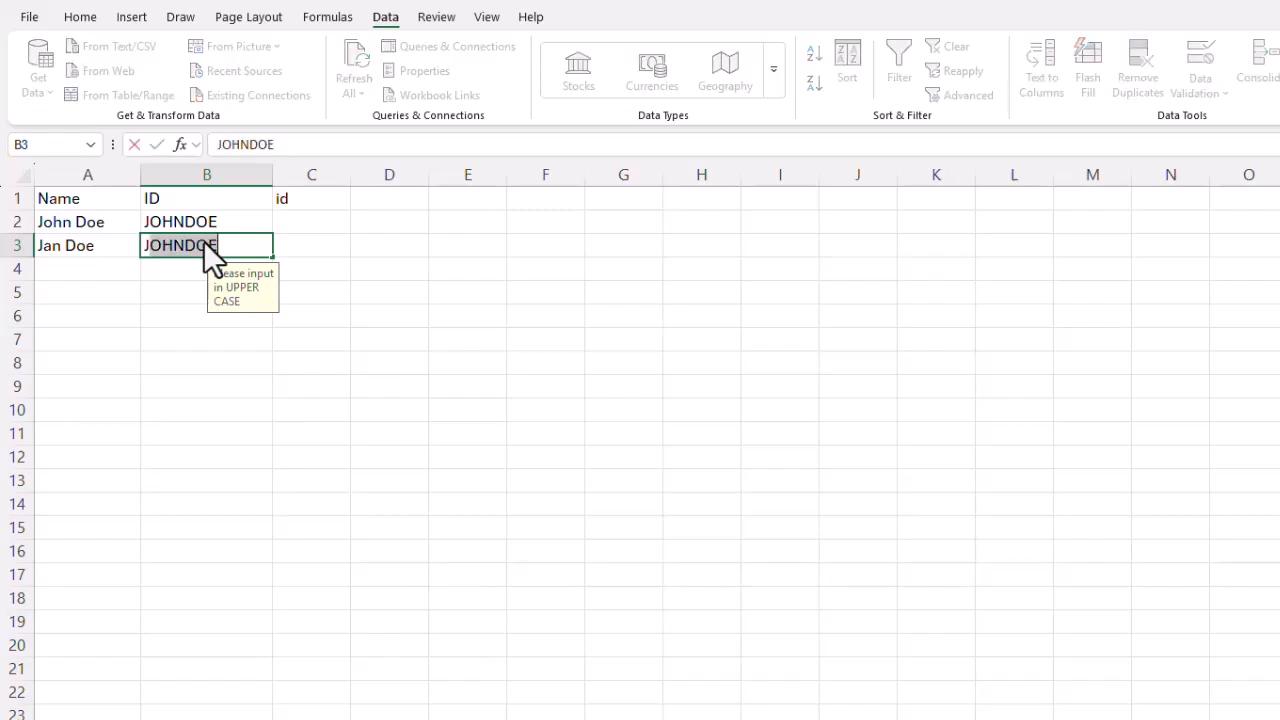
pyautogui.press('BackSpace')
pyautogui.press('BackSpace')
pyautogui.press('BackSpace')
pyautogui.press('BackSpace')
pyautogui.write('A')
pyautogui.press('BackSpace')
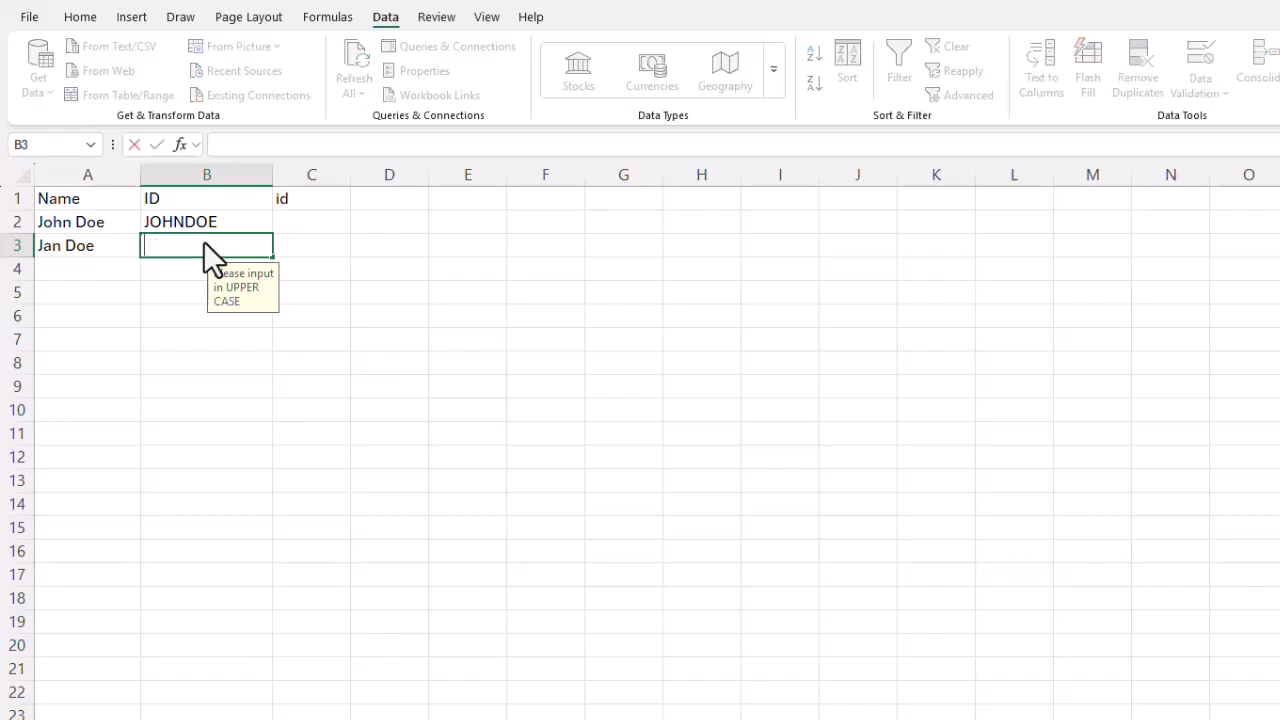
# - Enter the second person's ID in all uppercase in cell B3
pyautogui.write('JANEDOE')
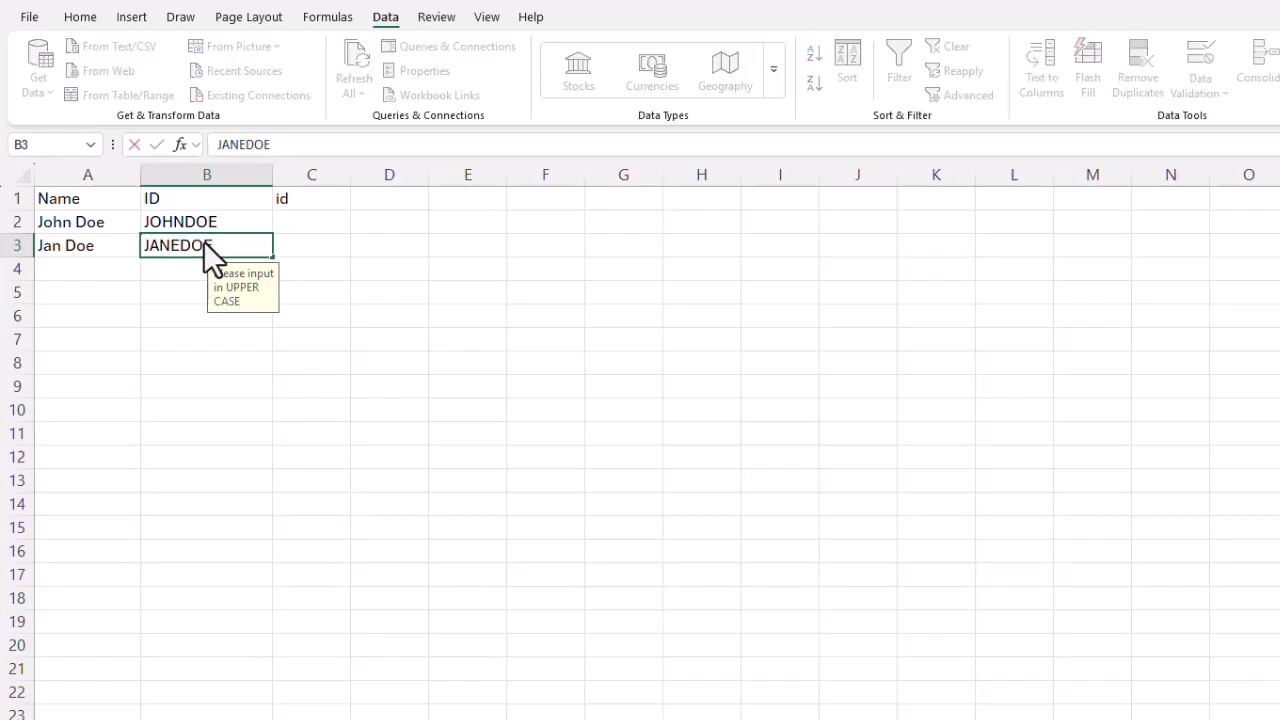
pyautogui.press('Return')
pyautogui.click(341, 453)
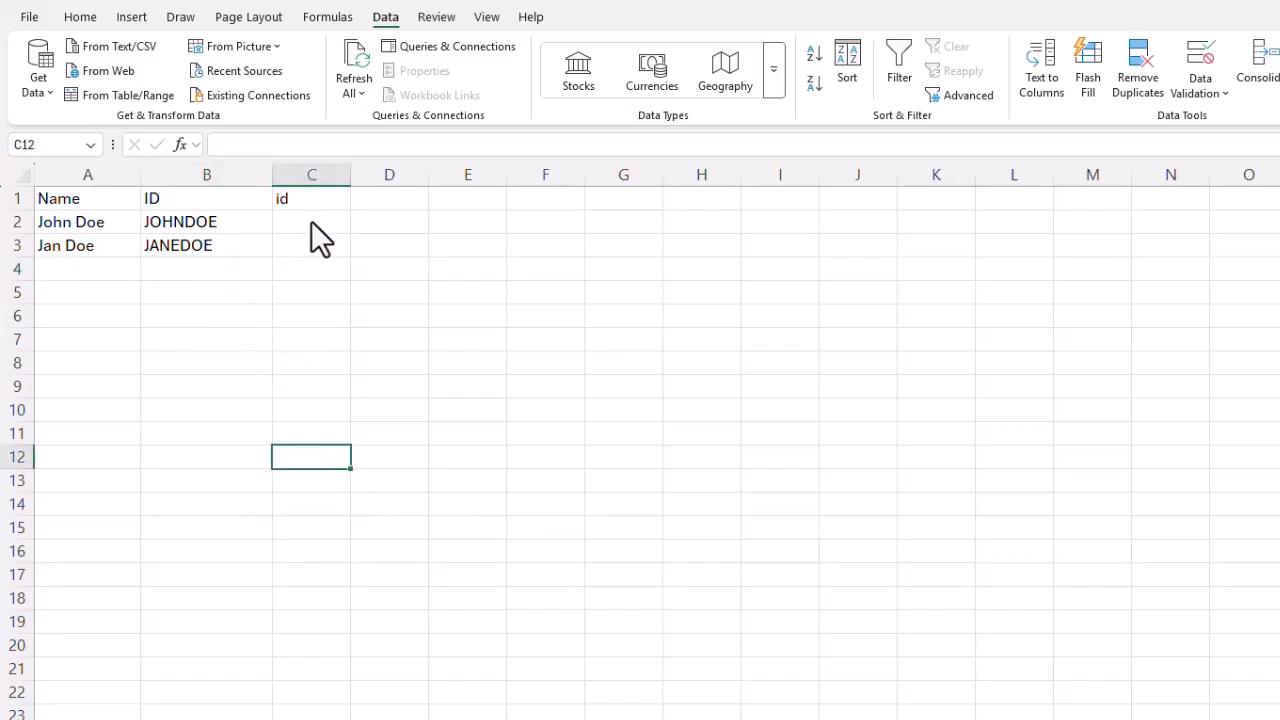
# - Copy the custom validation formula =EXACT(UPPER(B1),B1) from column B's data validation settings, leaving those settings unchanged
pyautogui.click(209, 181)
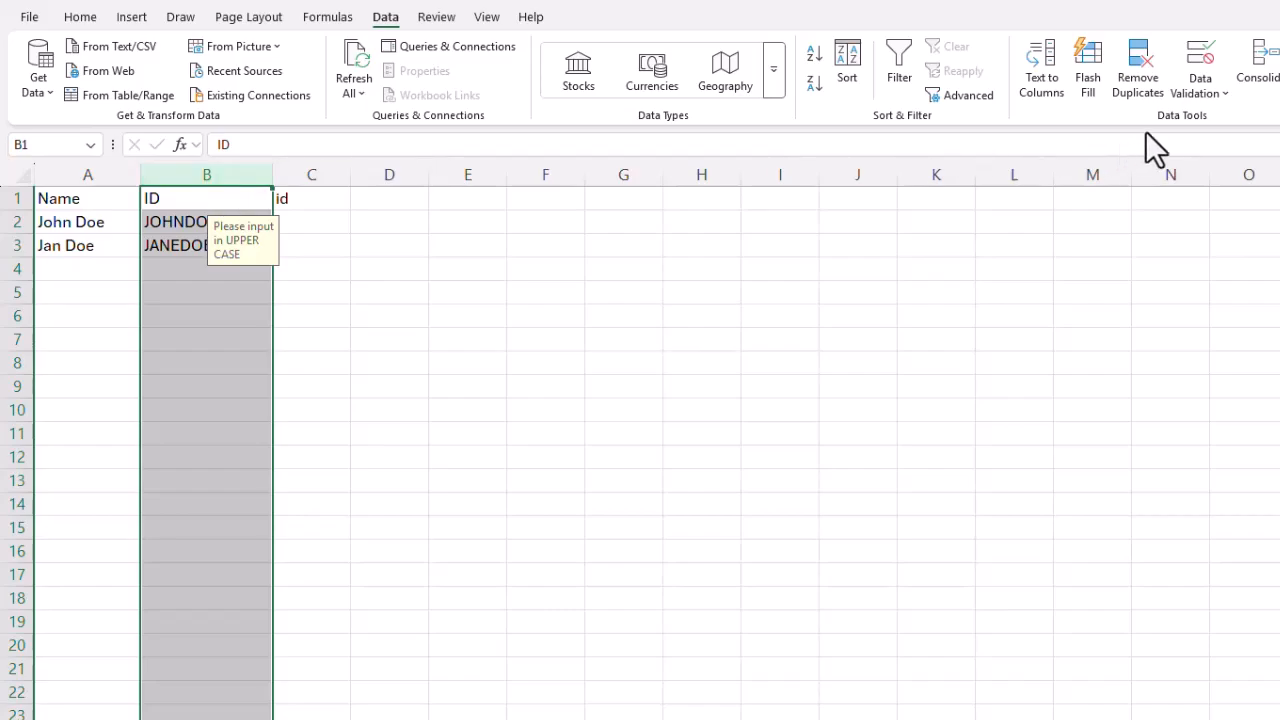
pyautogui.click(1198, 100)
pyautogui.click(1240, 126)
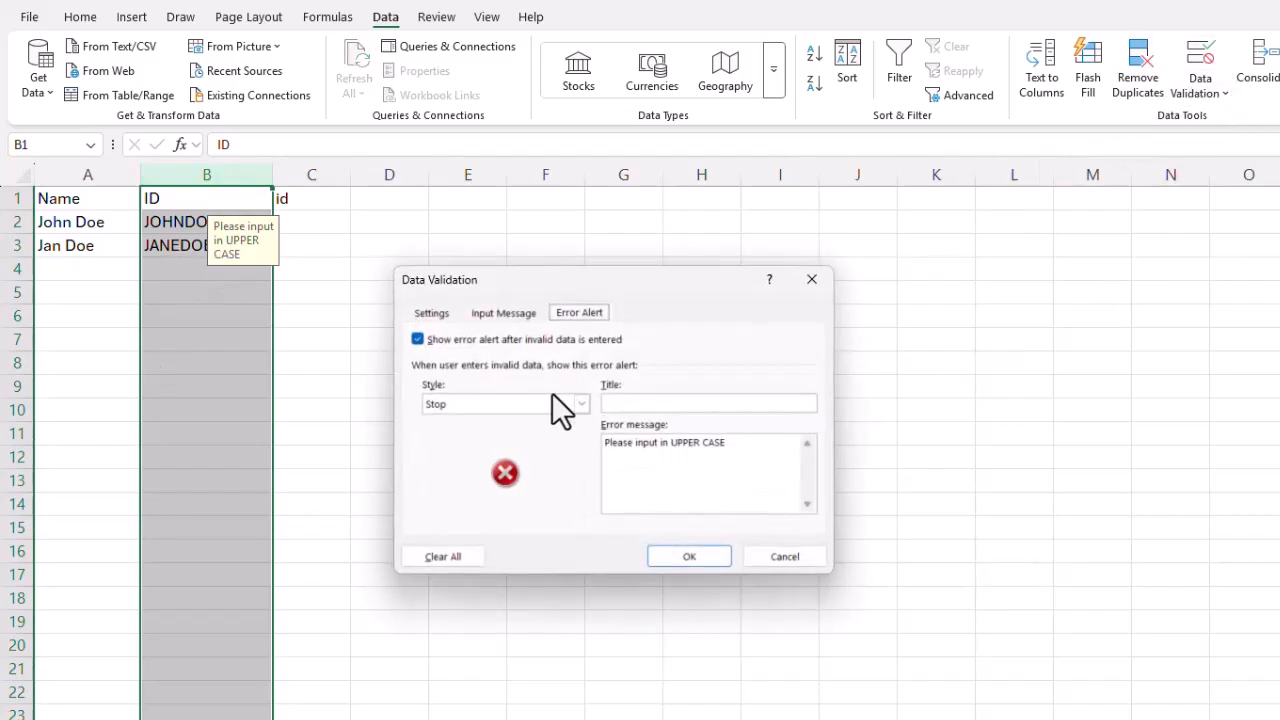
pyautogui.click(431, 314)
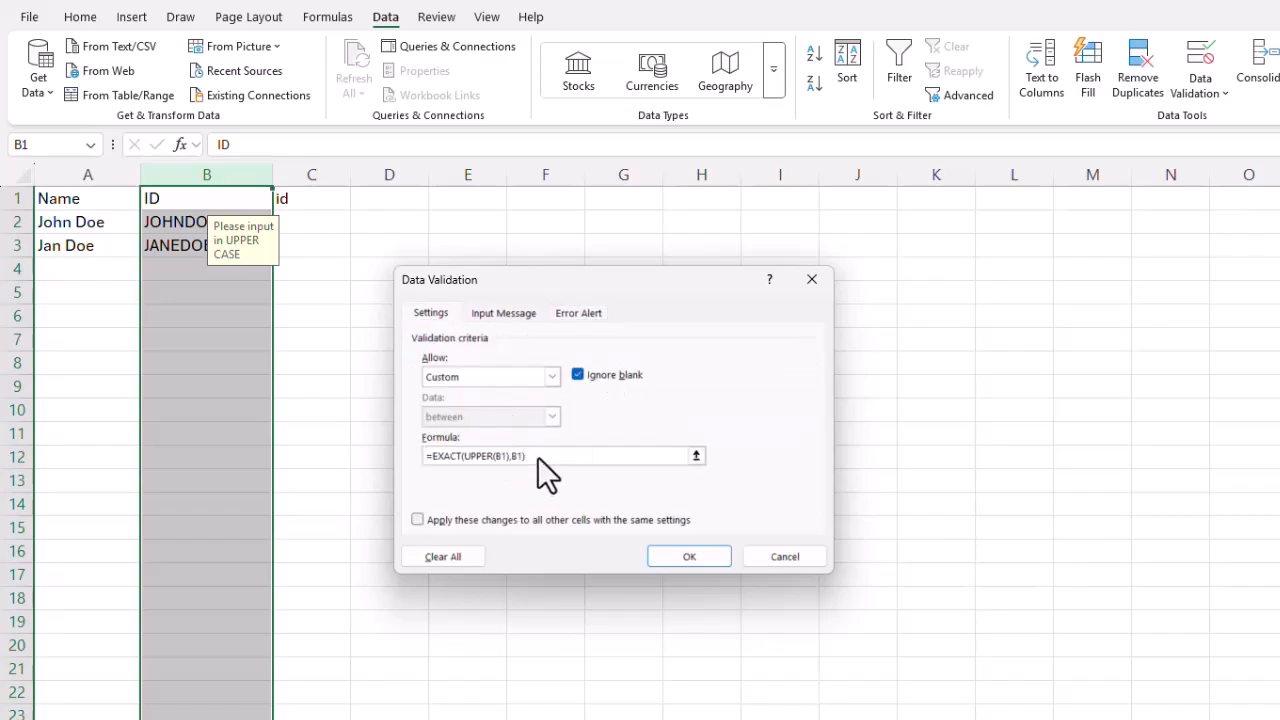
pyautogui.moveTo(538, 457); pyautogui.dragTo(404, 459)
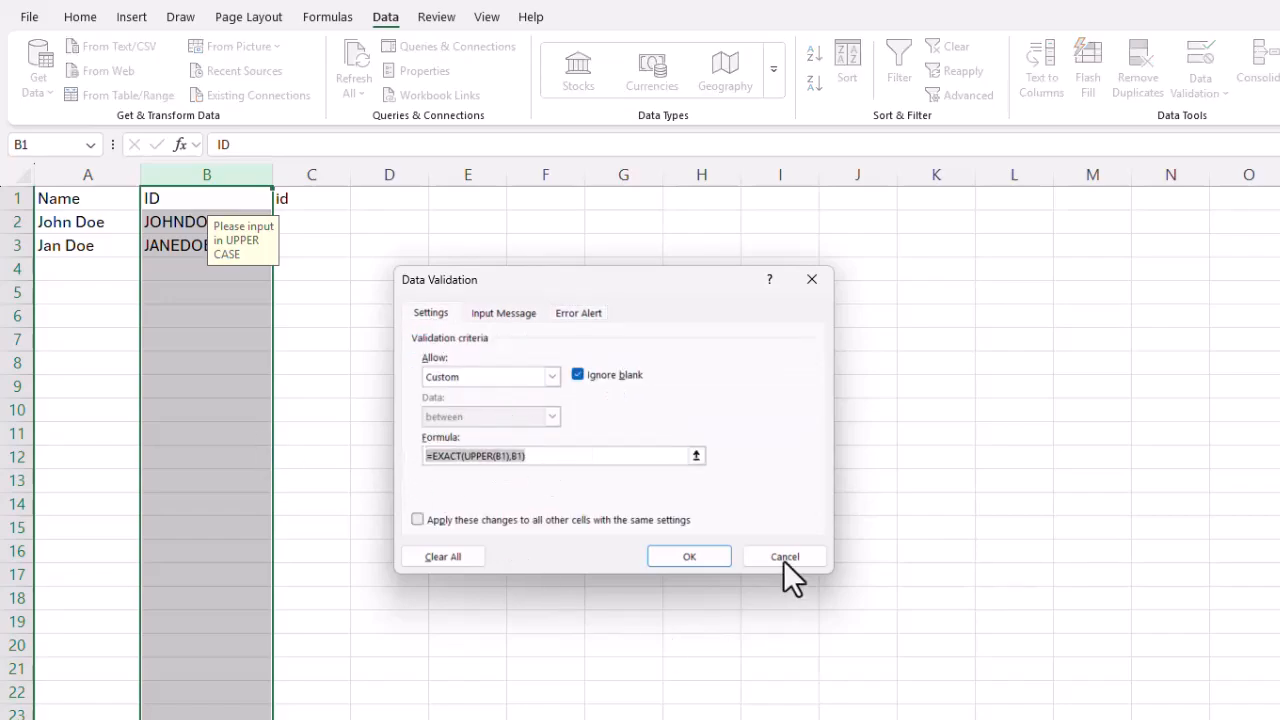
pyautogui.click(810, 557)
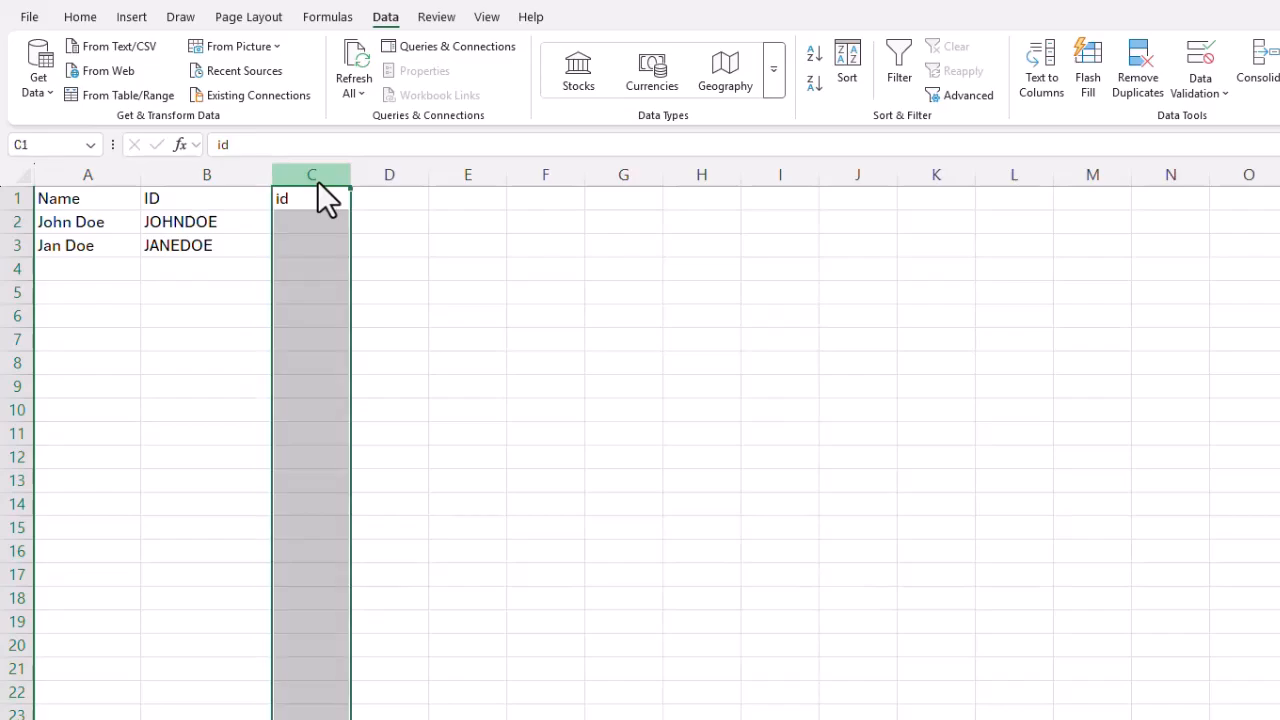
# - Add custom data validation to column C by reusing the copied formula with LOWER in place of UPPER: =EXACT(LOWER(B1),B1)
pyautogui.click(1202, 92)
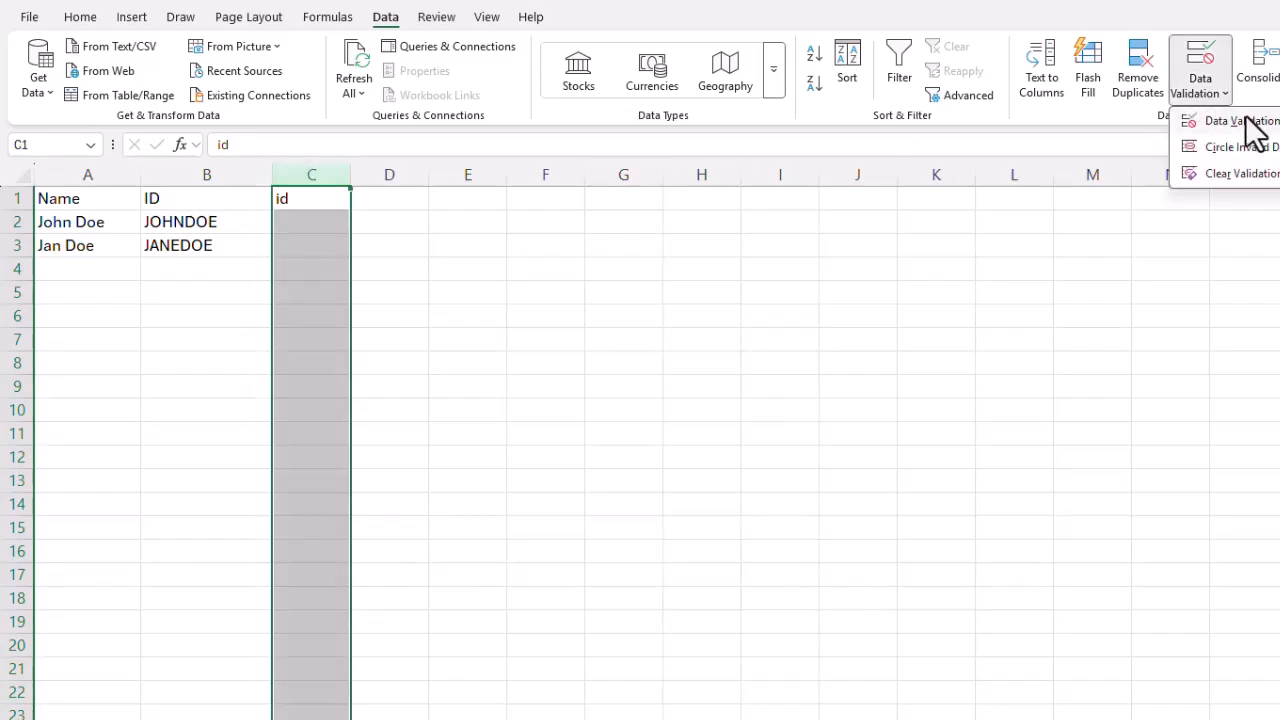
pyautogui.click(1246, 121)
pyautogui.click(549, 376)
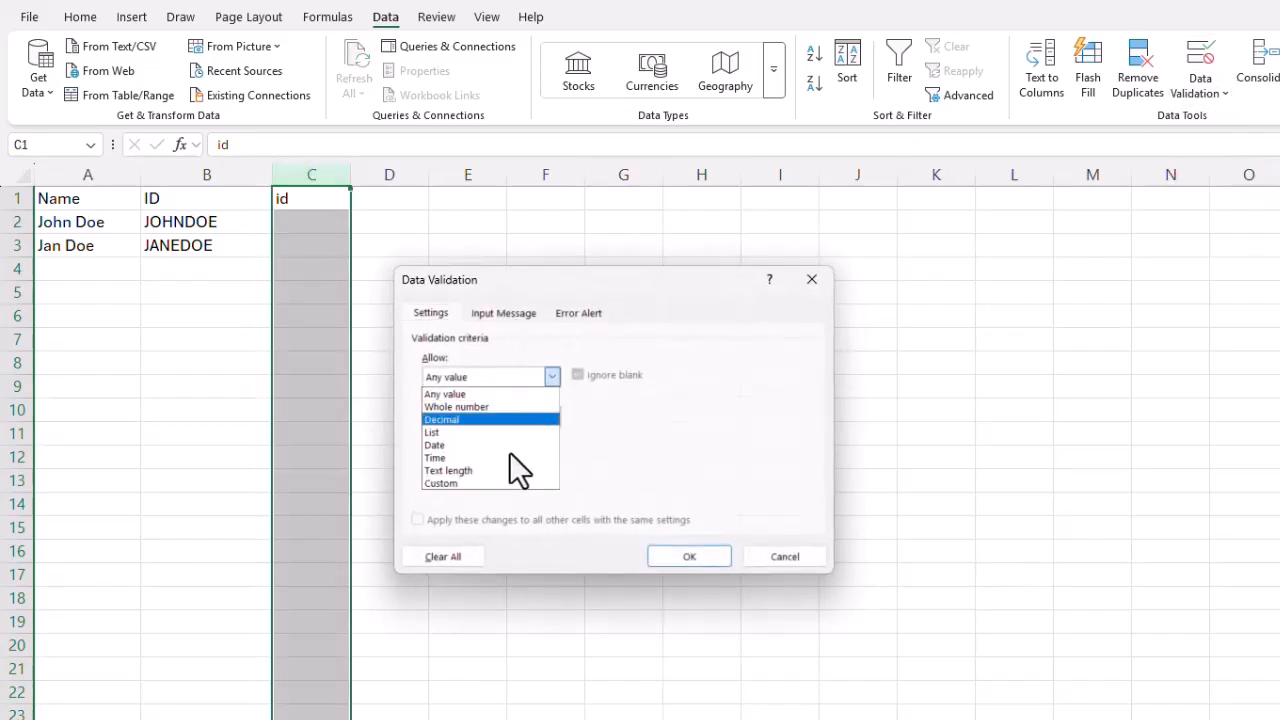
pyautogui.click(504, 486)
pyautogui.click(492, 461)
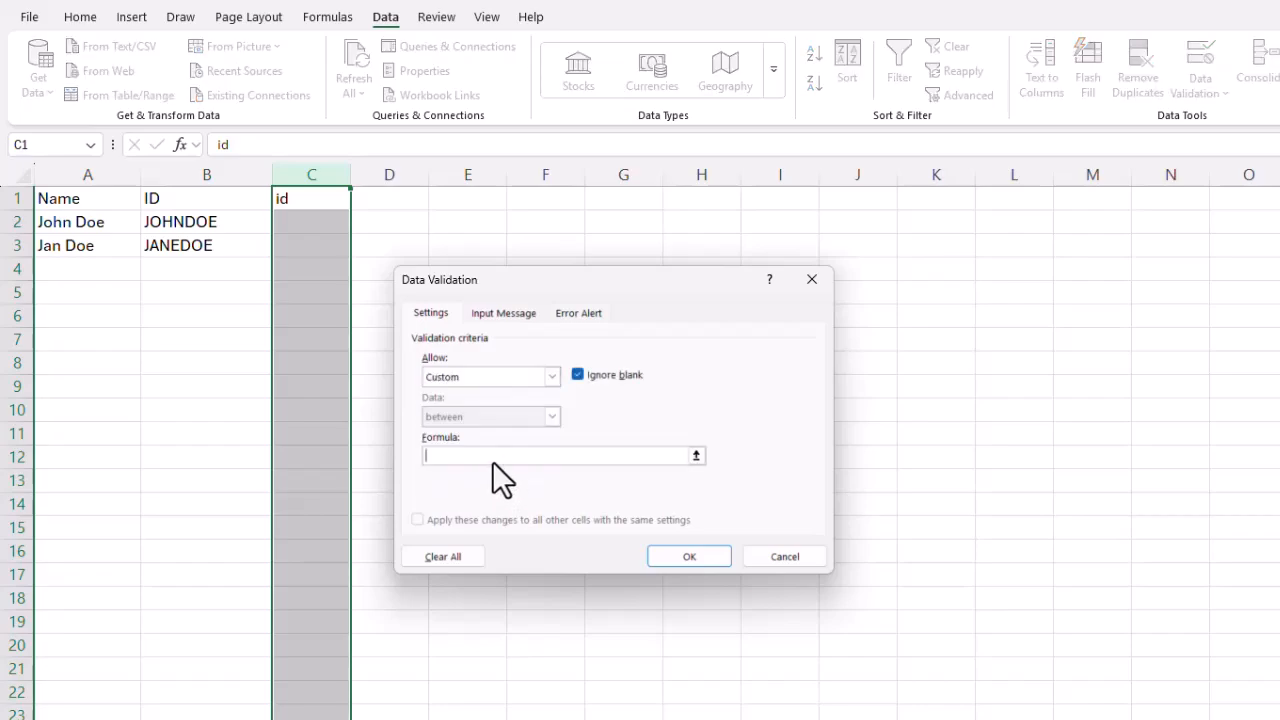
pyautogui.write('=EXACT(UPPER(B1),B1)')
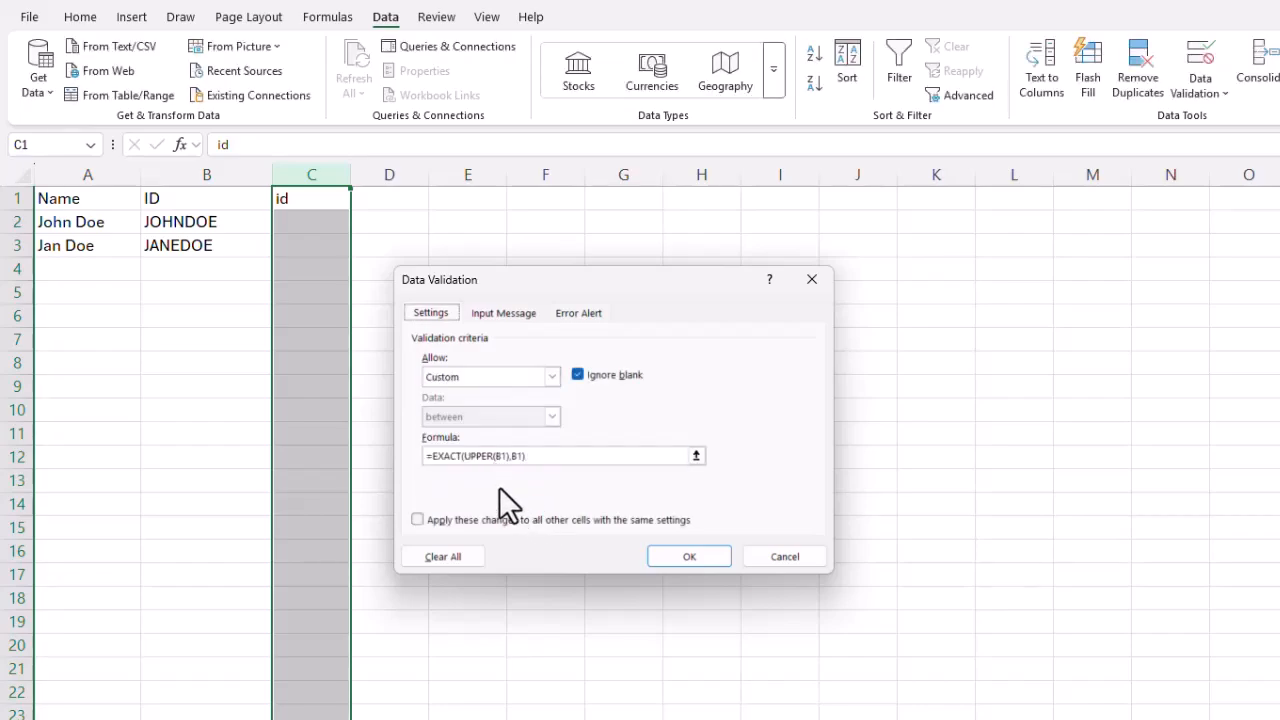
pyautogui.write('lower')
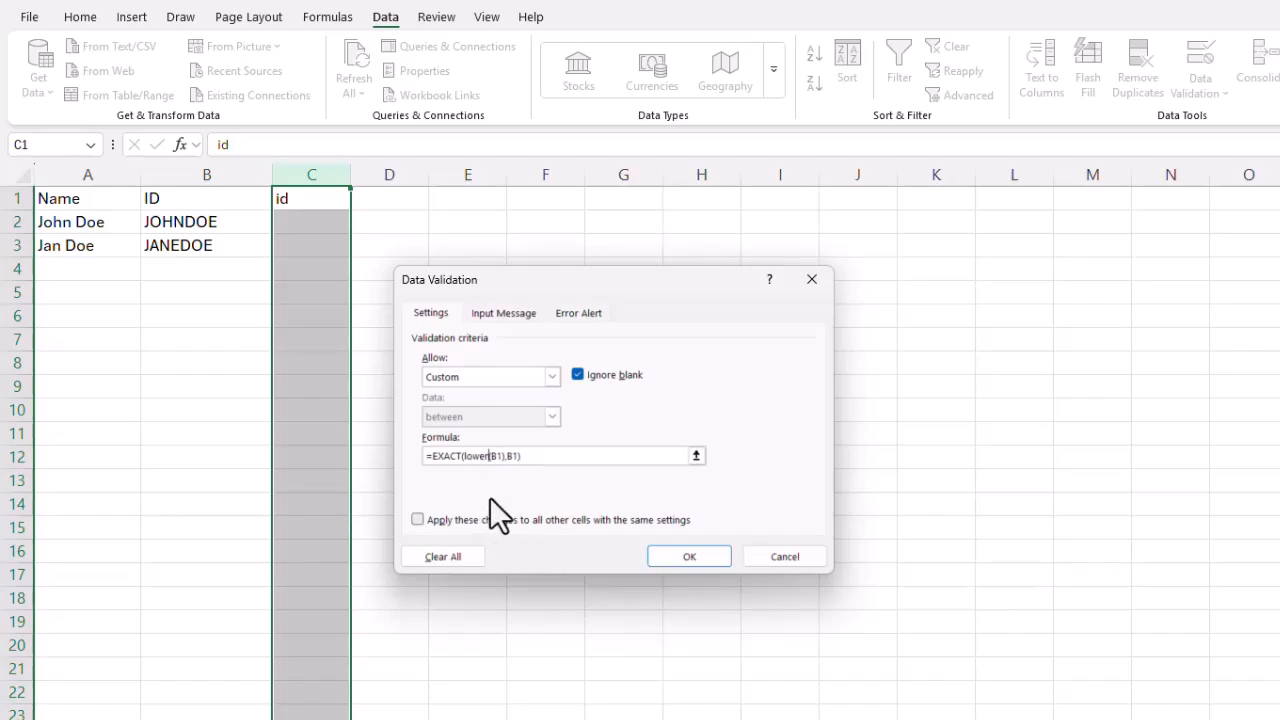
pyautogui.click(673, 559)
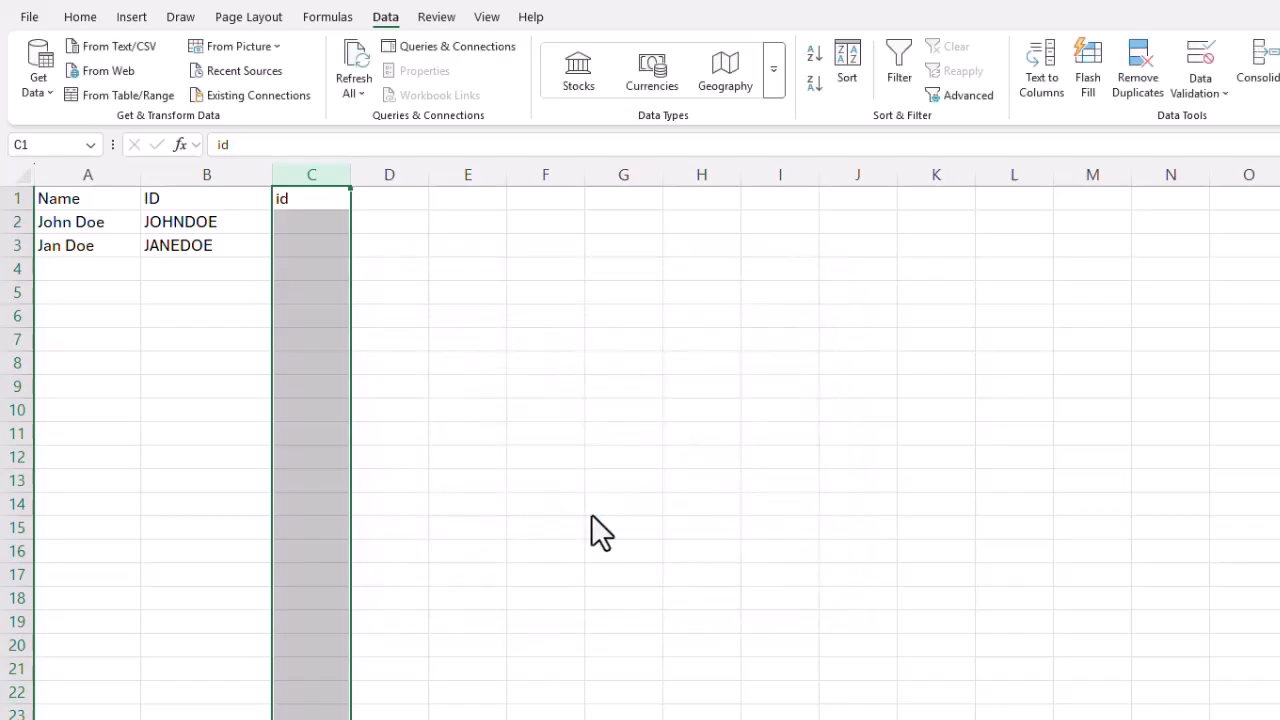
# - Test column C's validation by entering "JJ" in cell C2, and cancel the entry
pyautogui.click(310, 221)
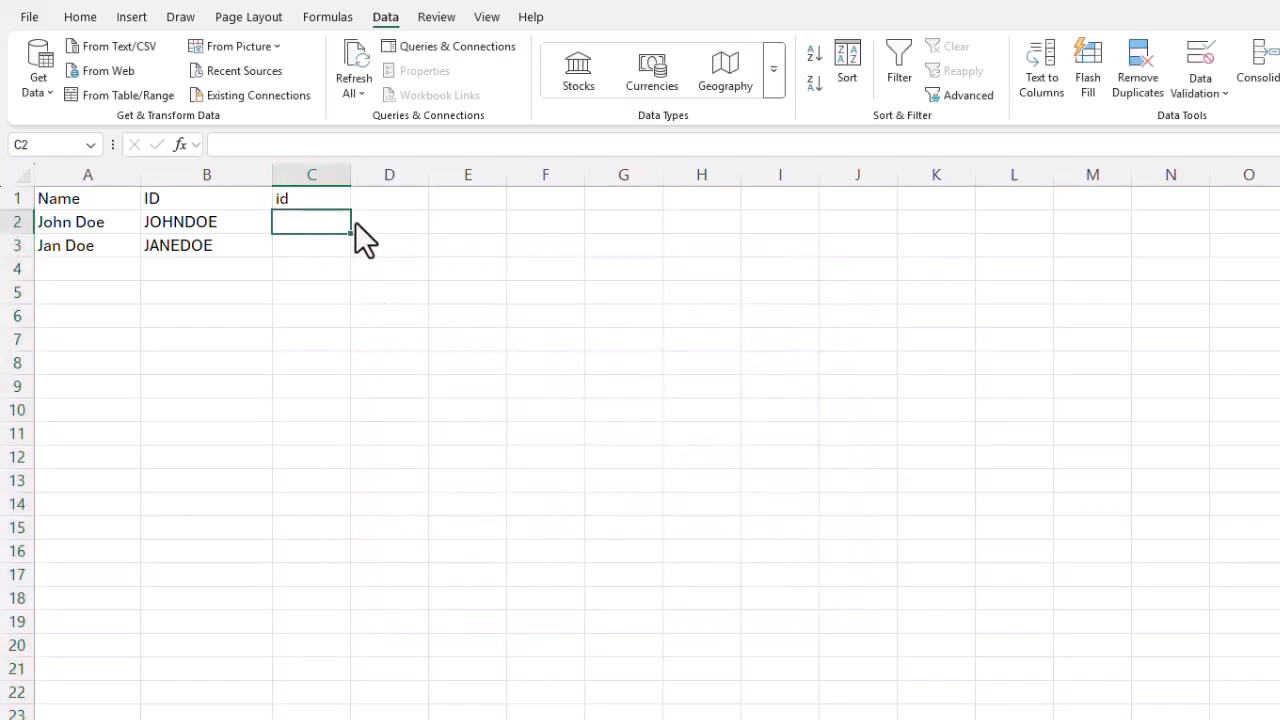
pyautogui.write('JJ')
pyautogui.press('Return')
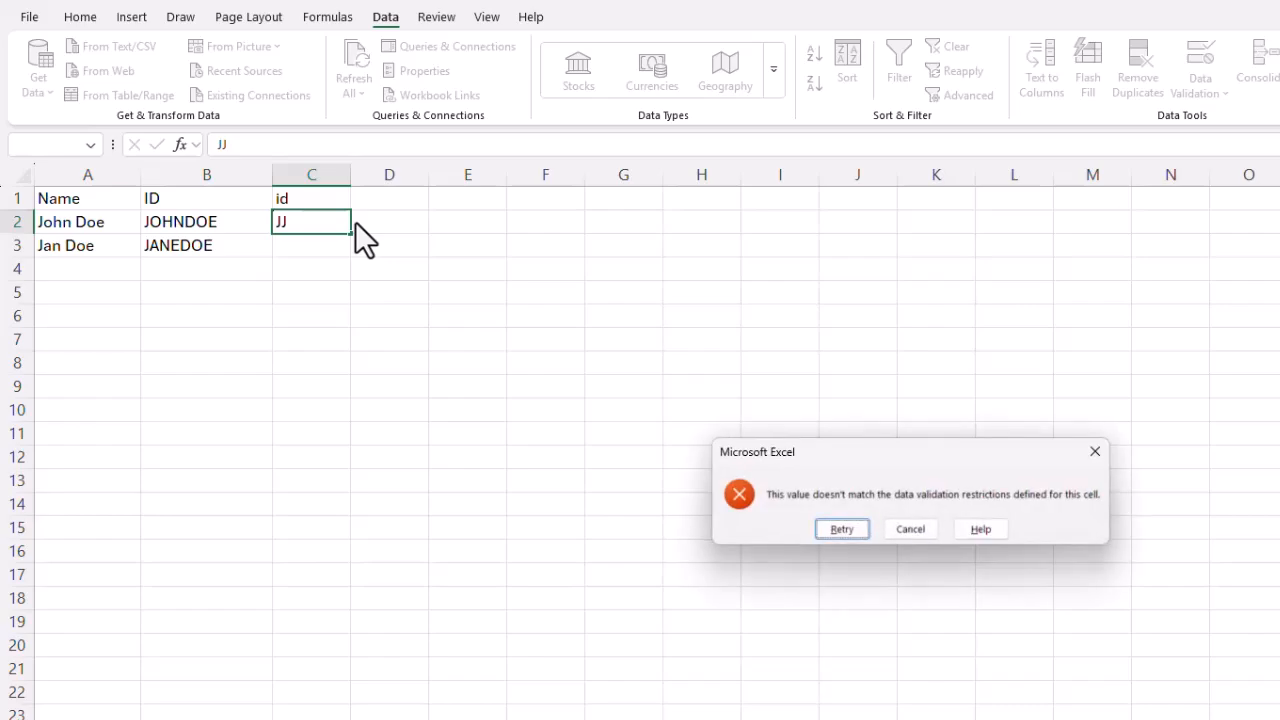
pyautogui.moveTo(944, 462); pyautogui.dragTo(331, 482)
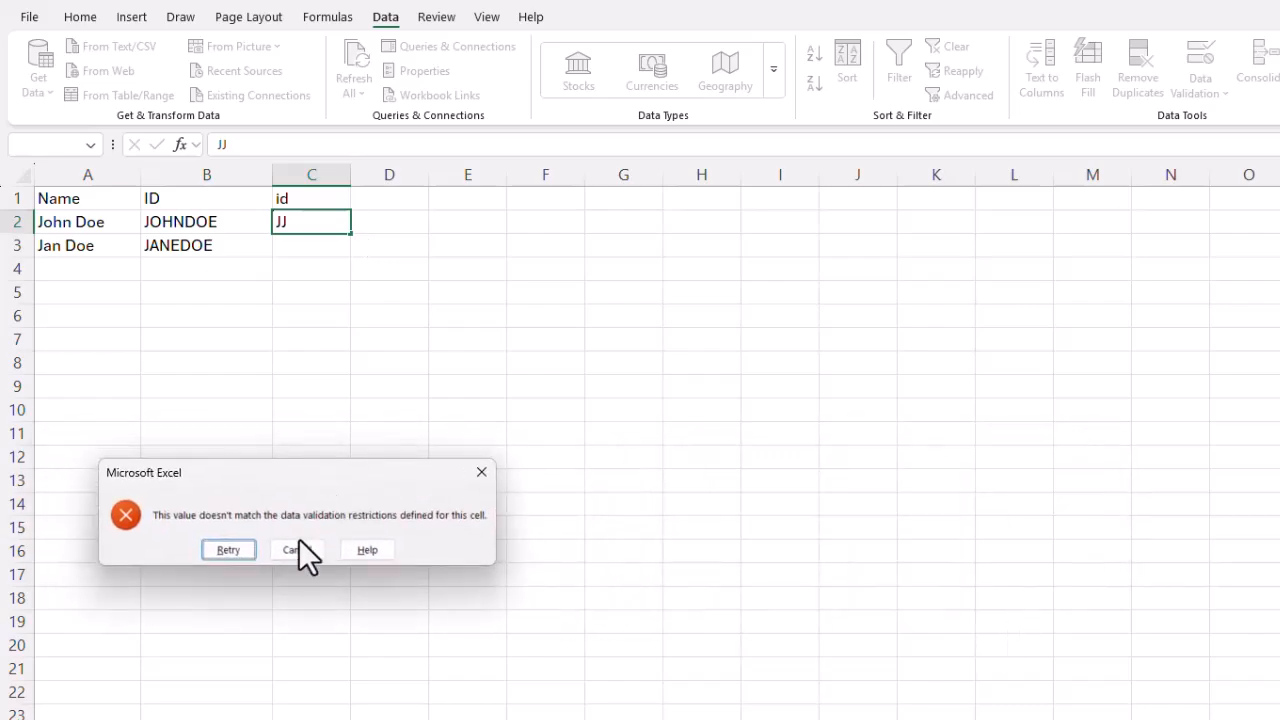
pyautogui.click(297, 549)
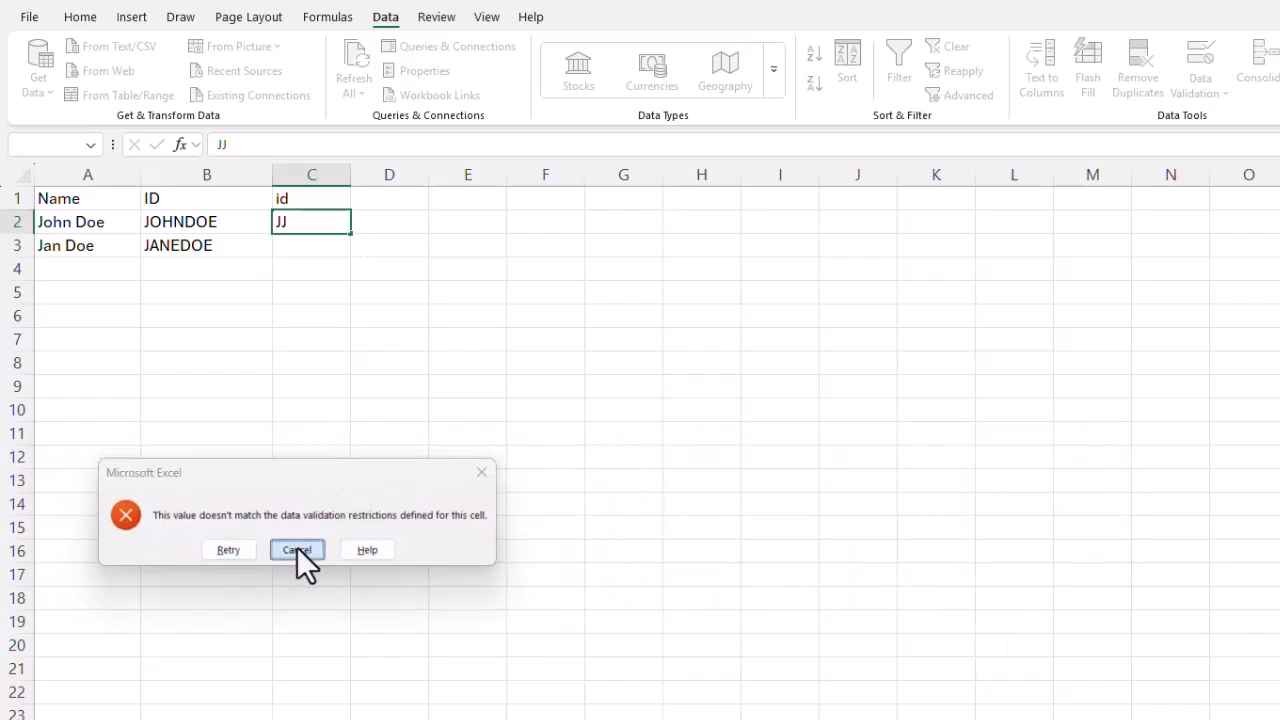
# - Correct column C's validation formula so both references point to its own column: =EXACT(LOWER(C1),C1)
pyautogui.click(318, 180)
pyautogui.click(1222, 93)
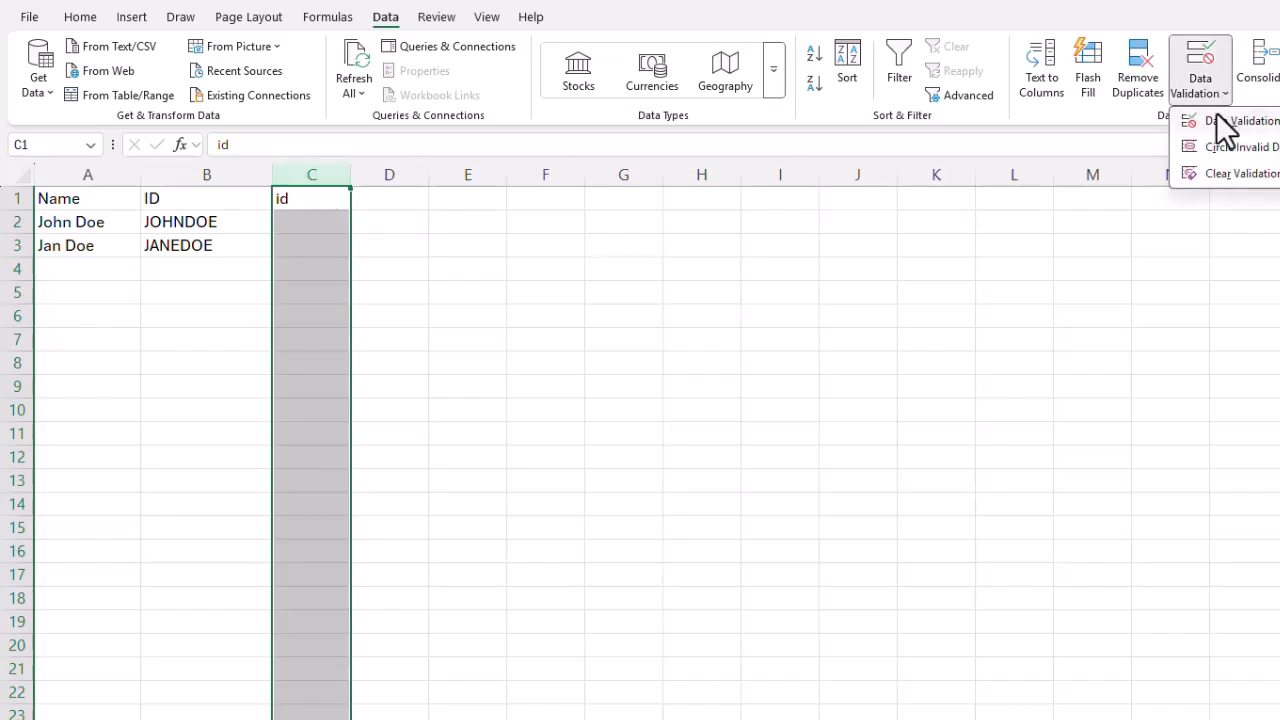
pyautogui.click(1227, 122)
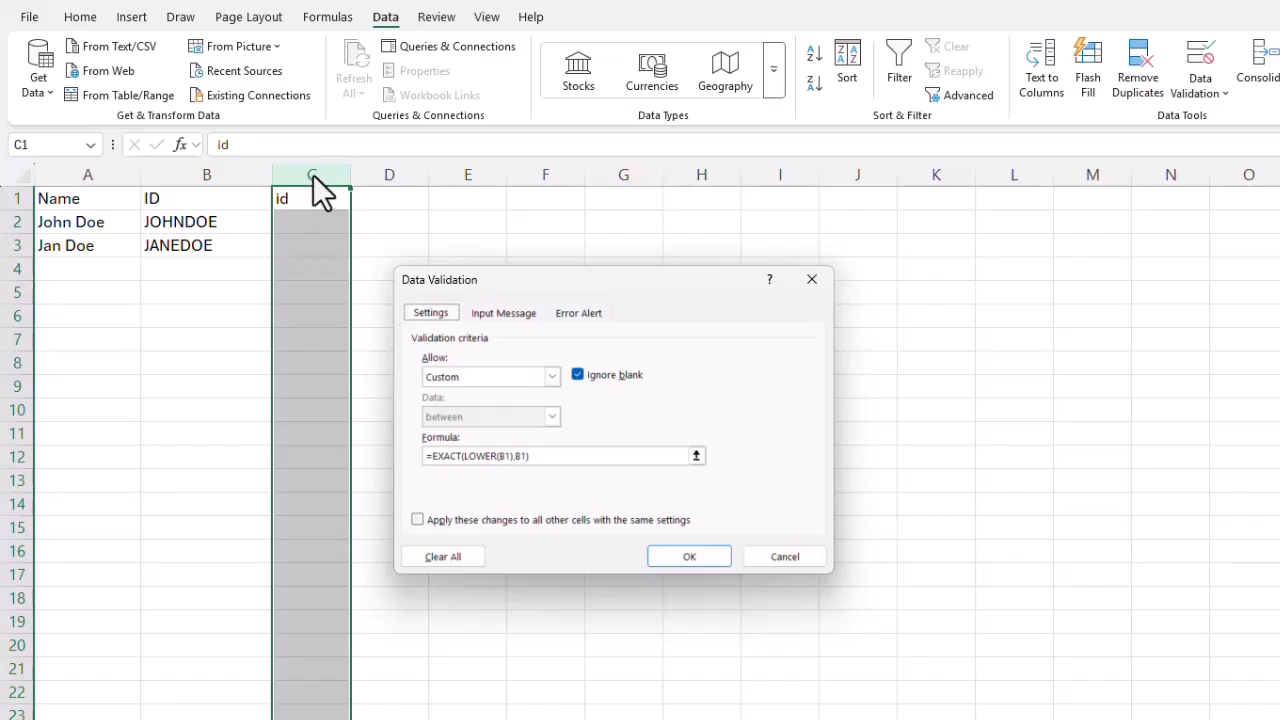
pyautogui.click(514, 456)
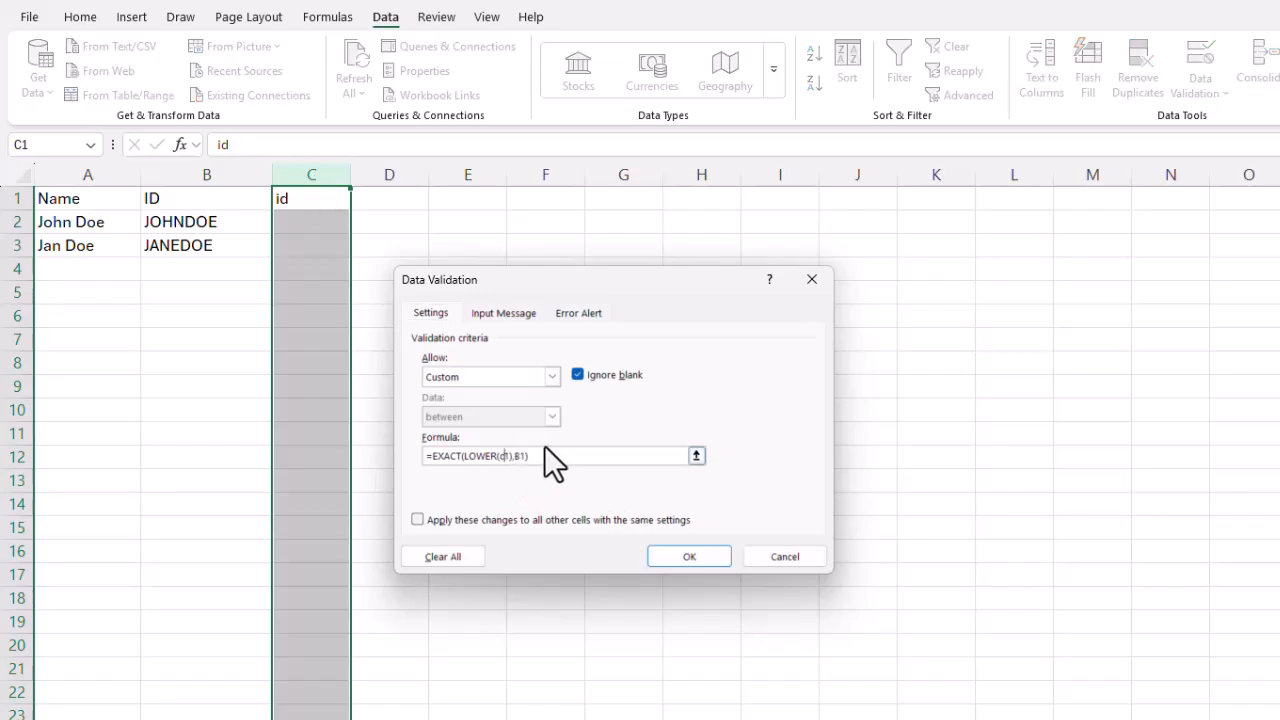
pyautogui.write('c')
pyautogui.click(683, 557)
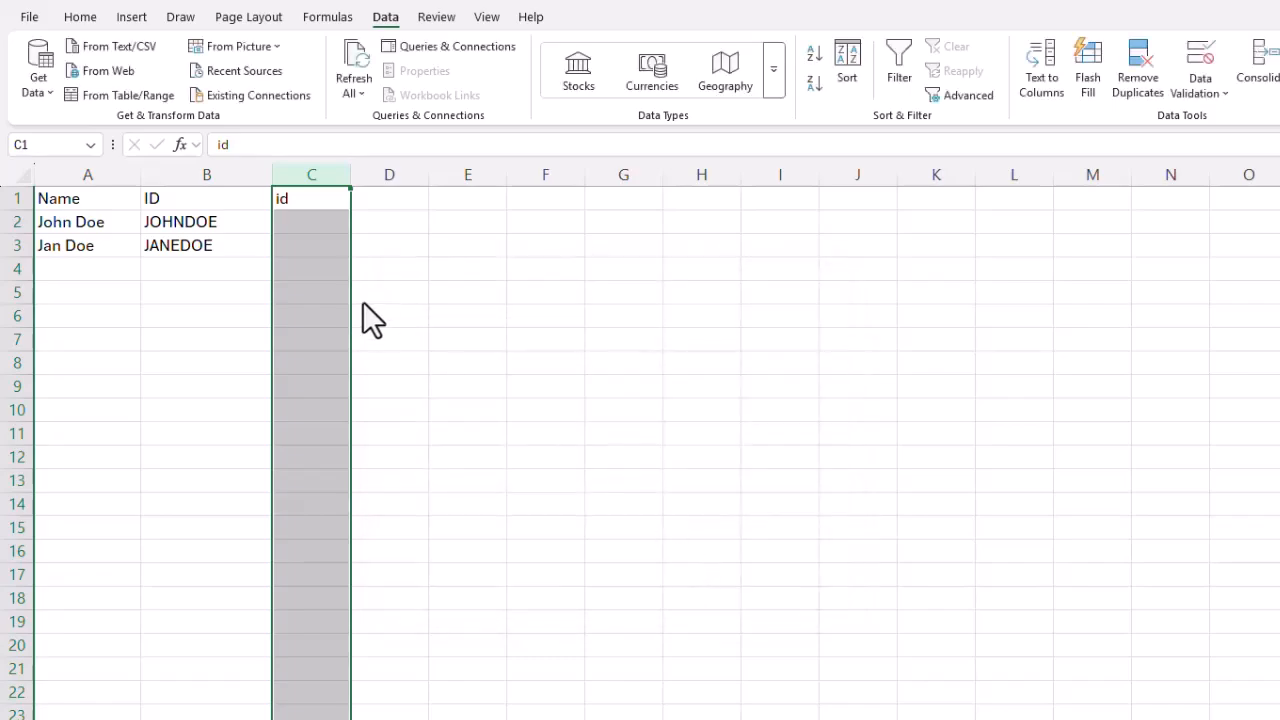
# - Test the corrected lowercase validation by entering "jj" in cell C2
pyautogui.click(311, 224)
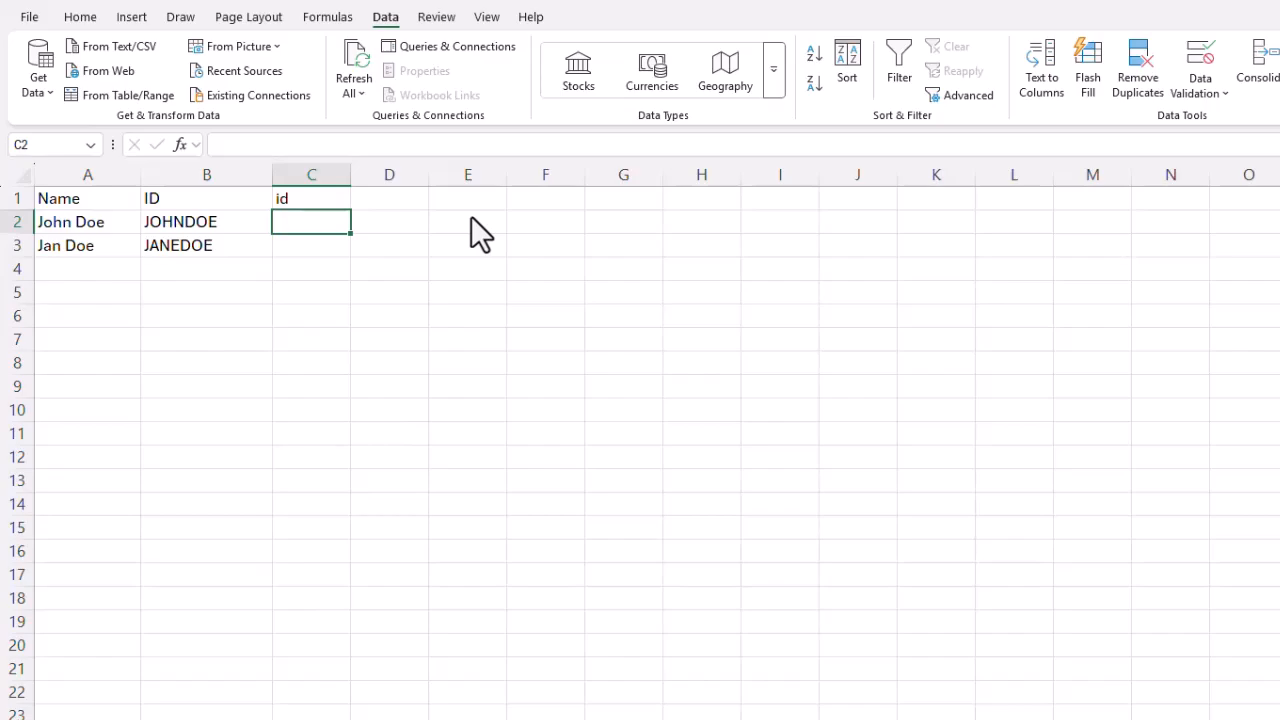
pyautogui.write('jj')
pyautogui.press('Return')
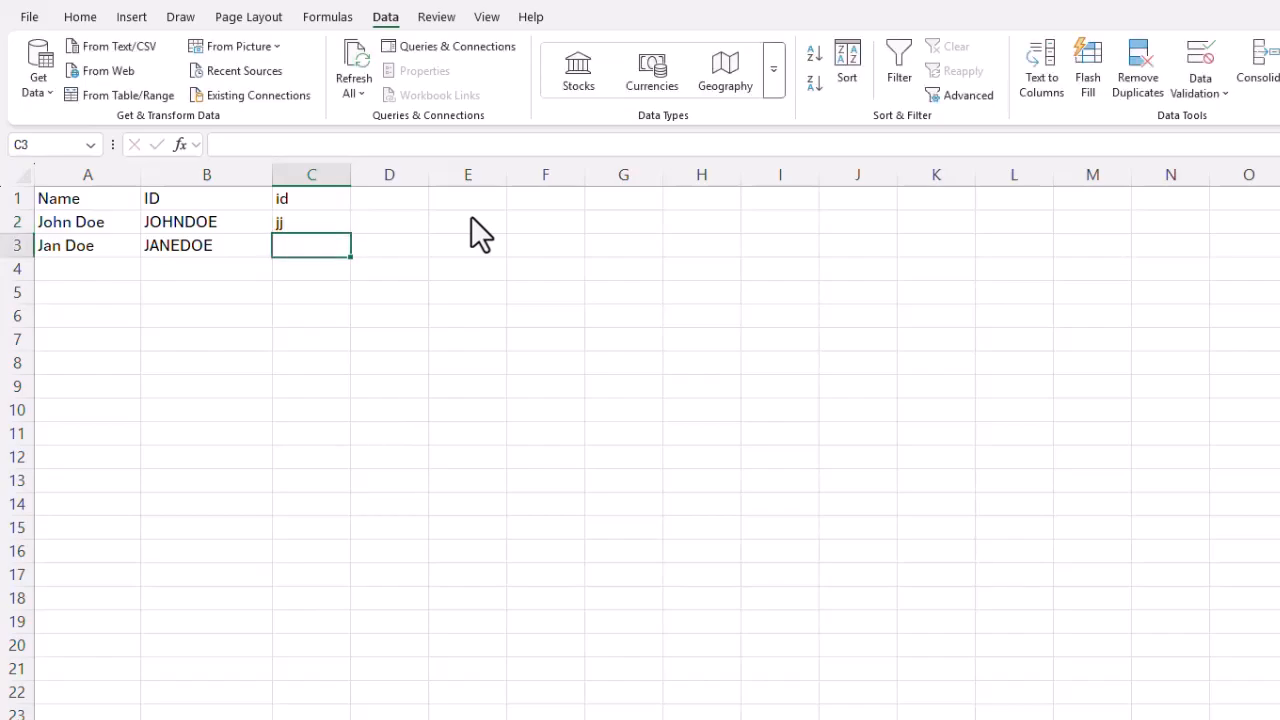
# - Test the lowercase validation with the uppercase text "JJ" in cell C3, and cancel the entry
pyautogui.write('JJ')
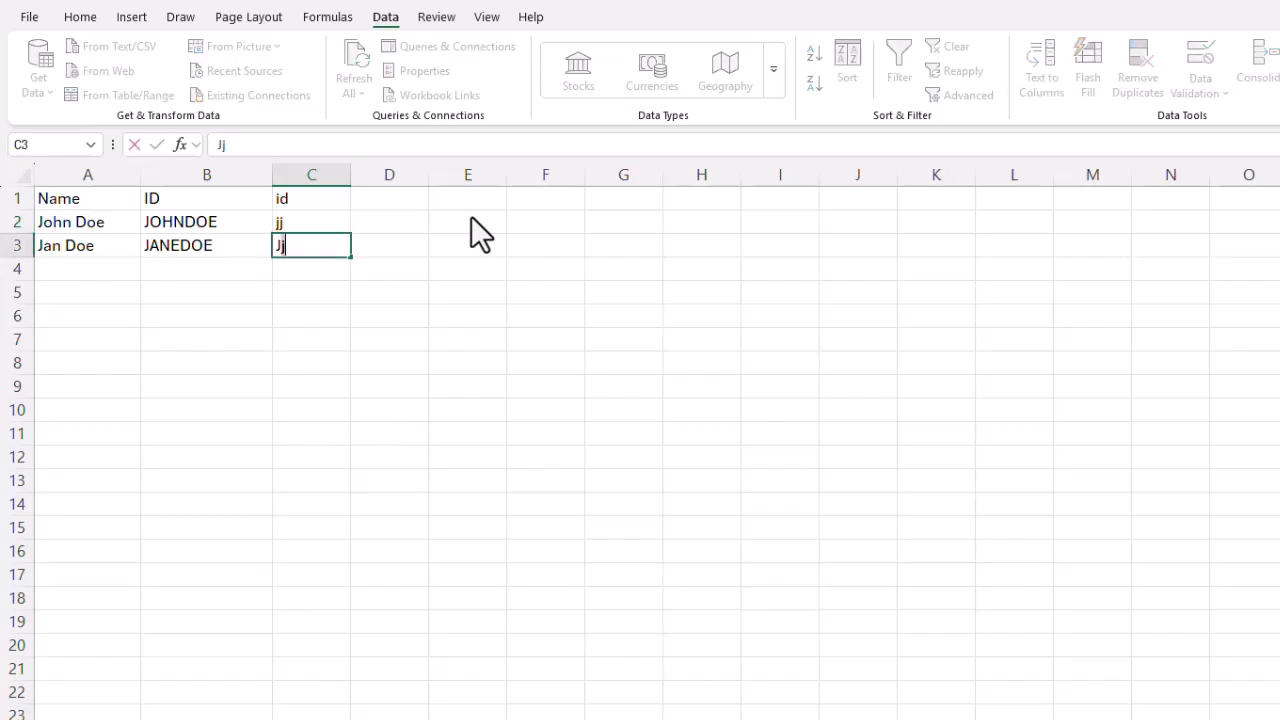
pyautogui.press('Return')
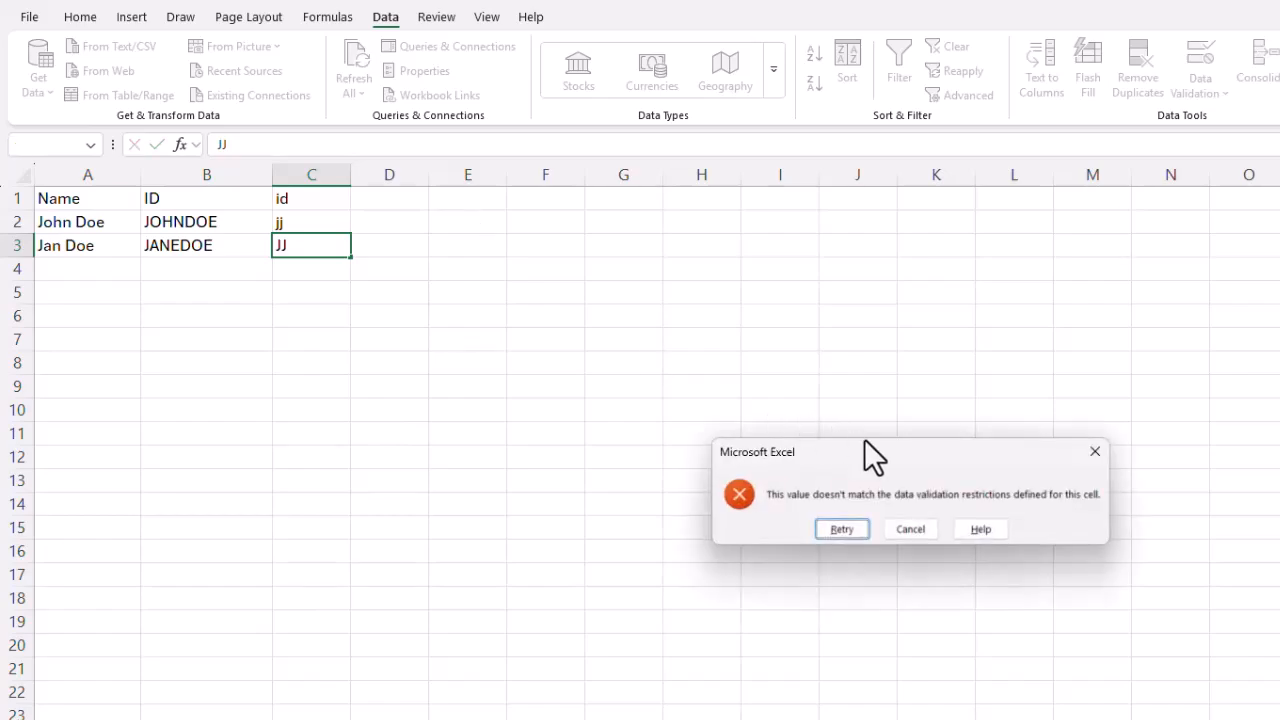
pyautogui.moveTo(872, 455); pyautogui.dragTo(253, 411)
pyautogui.click(325, 500)
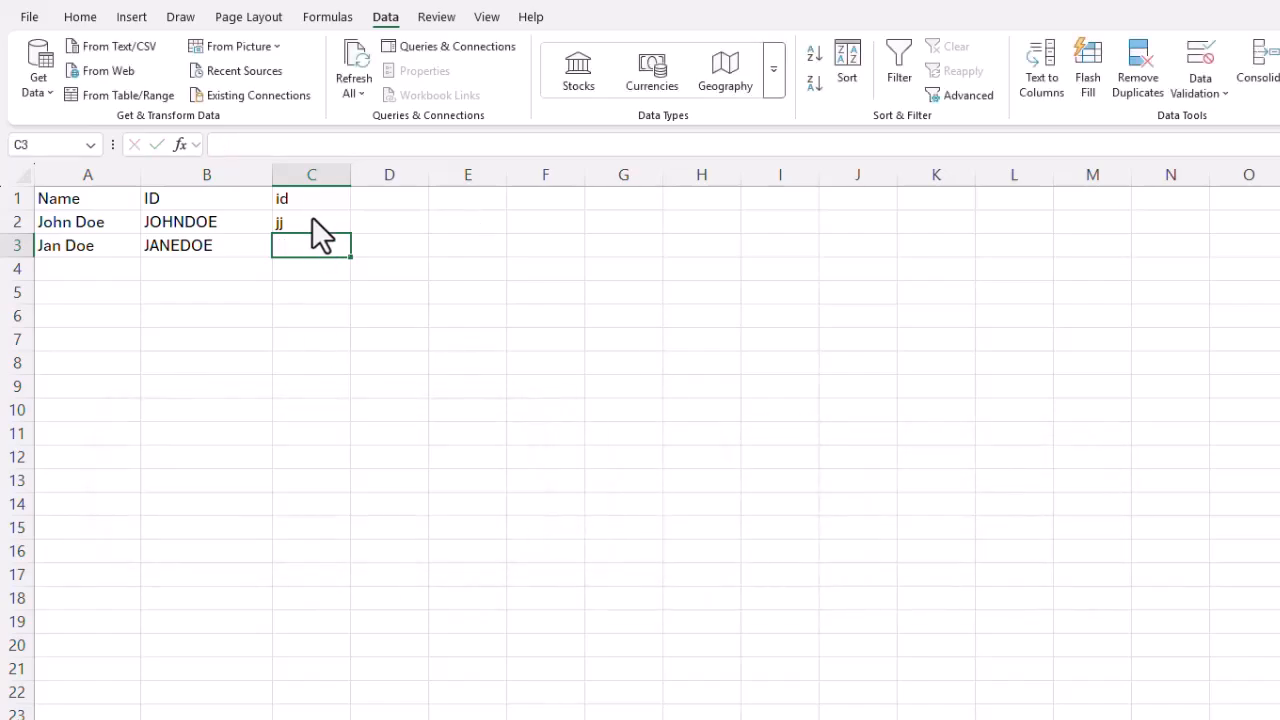
# - Replace the test entry in cell C2 with the first person's lowercase ID, and enter the second person's lowercase ID in C3
pyautogui.click(298, 220)
pyautogui.press('Delete')
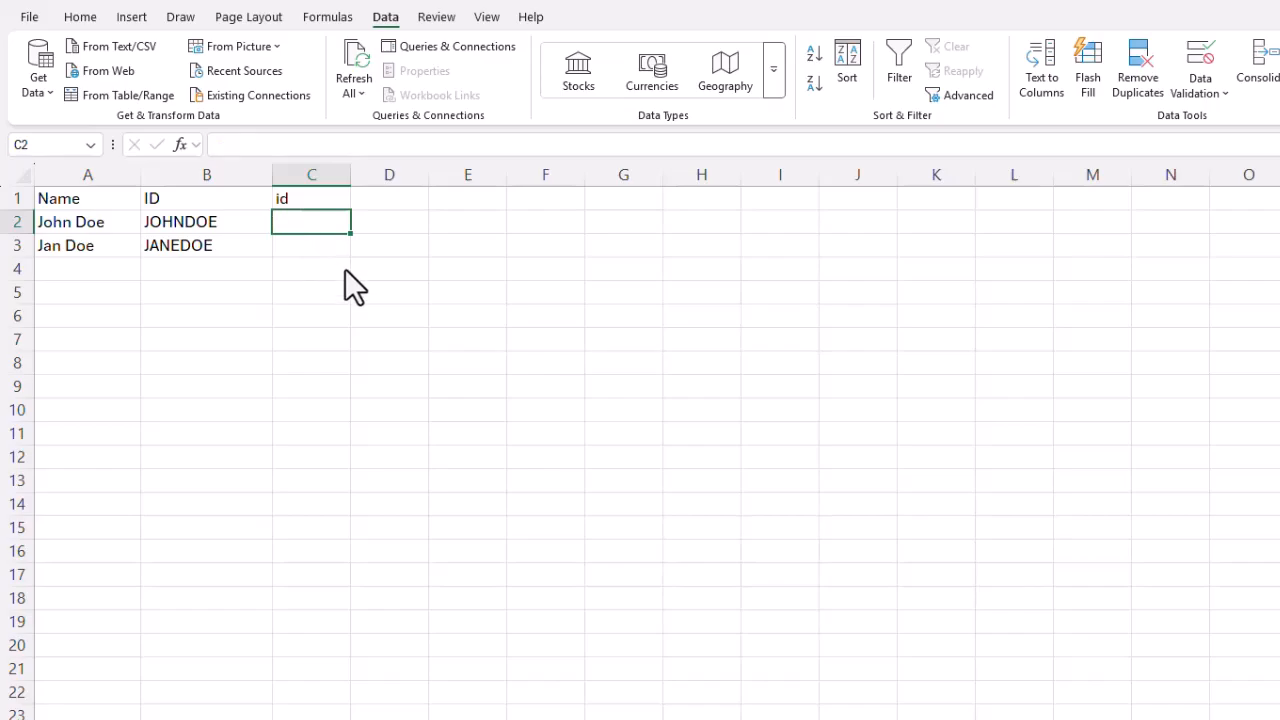
pyautogui.write('johndoe')
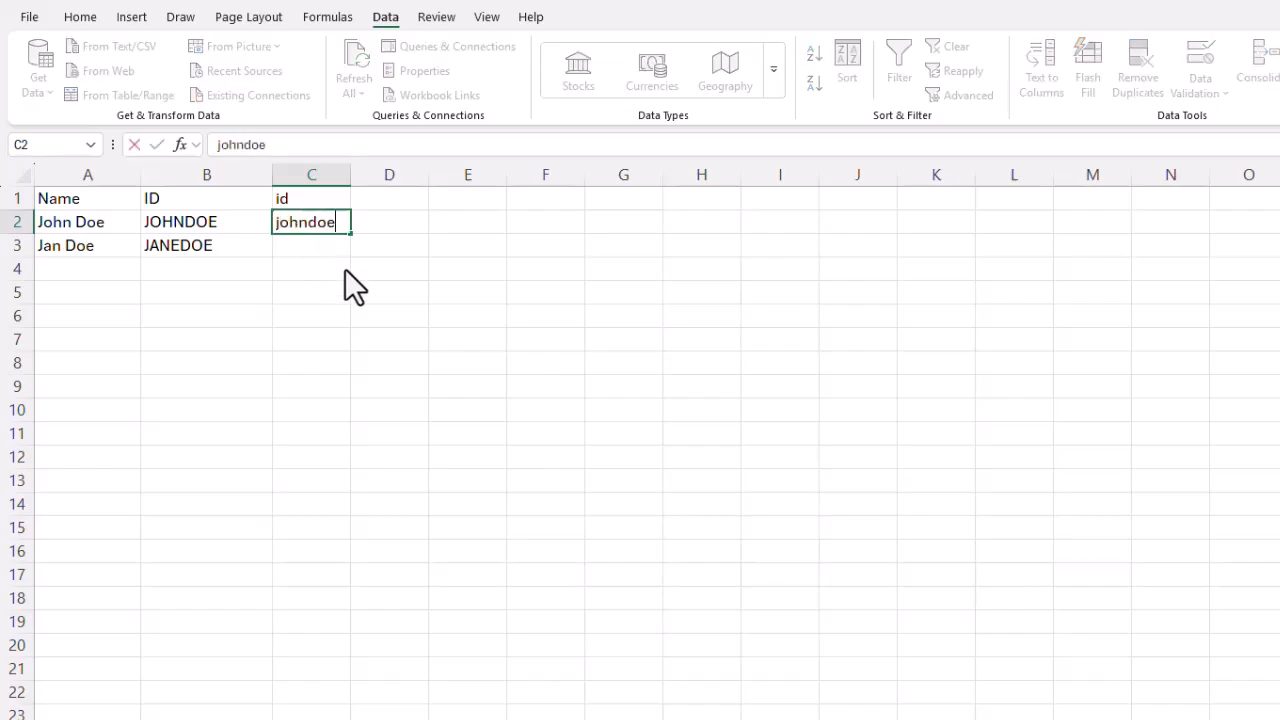
pyautogui.press('Return')
pyautogui.write('janedo')
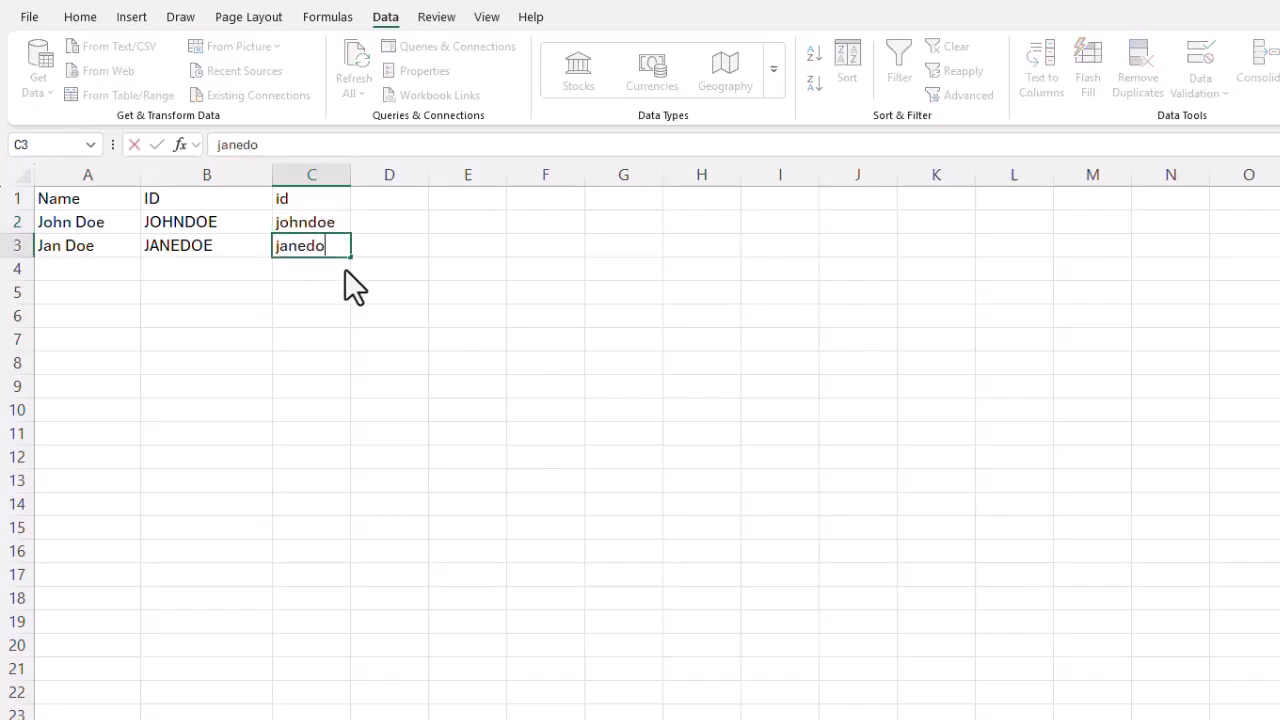
pyautogui.write('e')
pyautogui.press('Return')
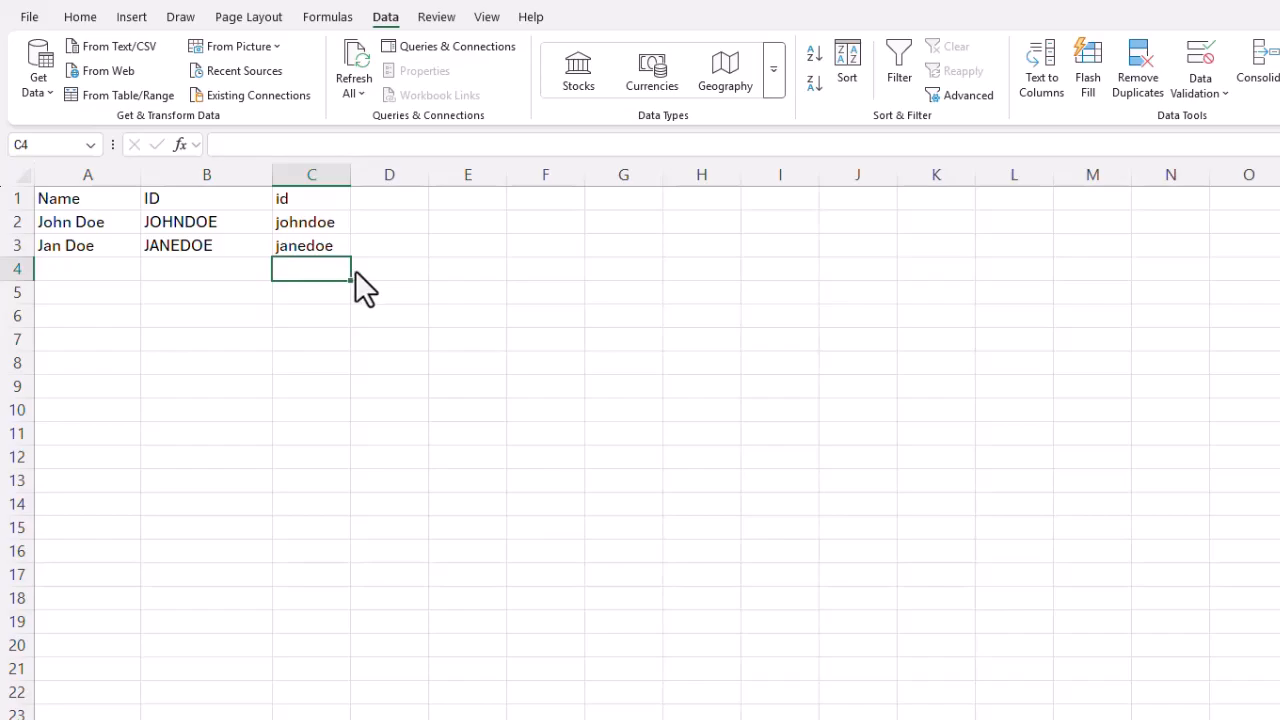
# - Shorten the ID in cell B2 to only the person's first name in uppercase
pyautogui.click(230, 227)
pyautogui.click(330, 143)
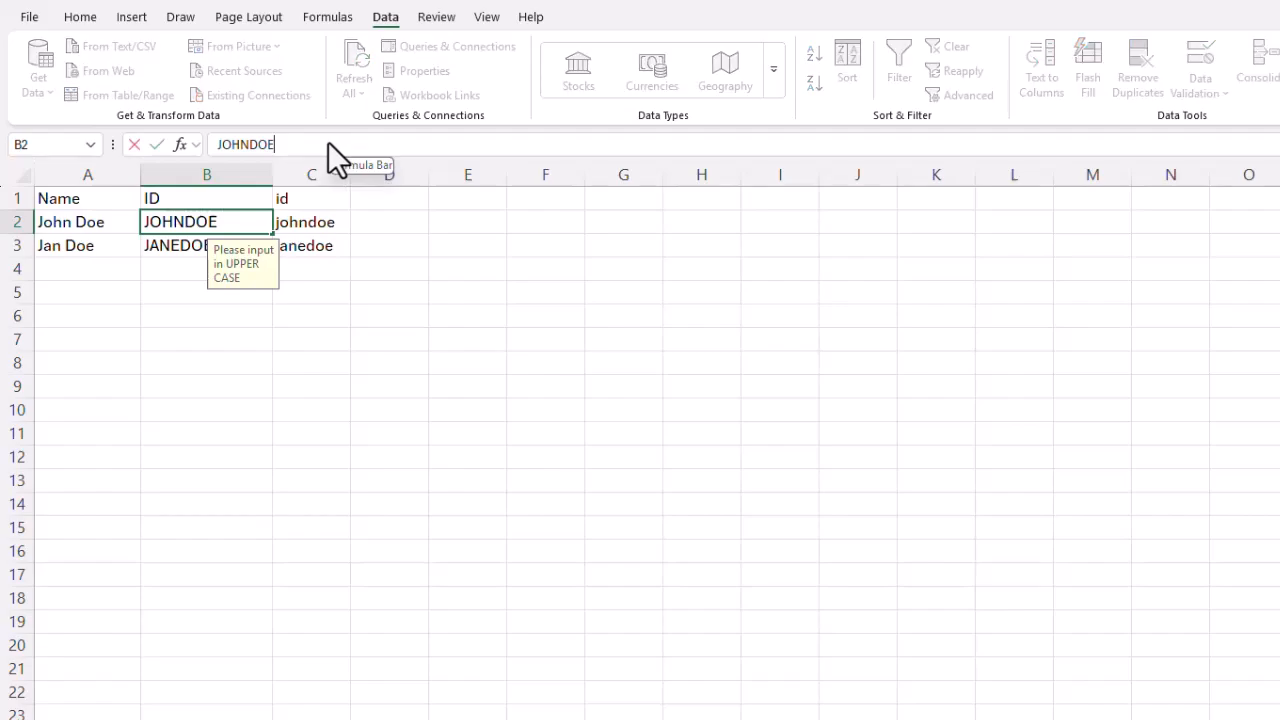
pyautogui.press('BackSpace')
pyautogui.press('BackSpace')
pyautogui.press('BackSpace')
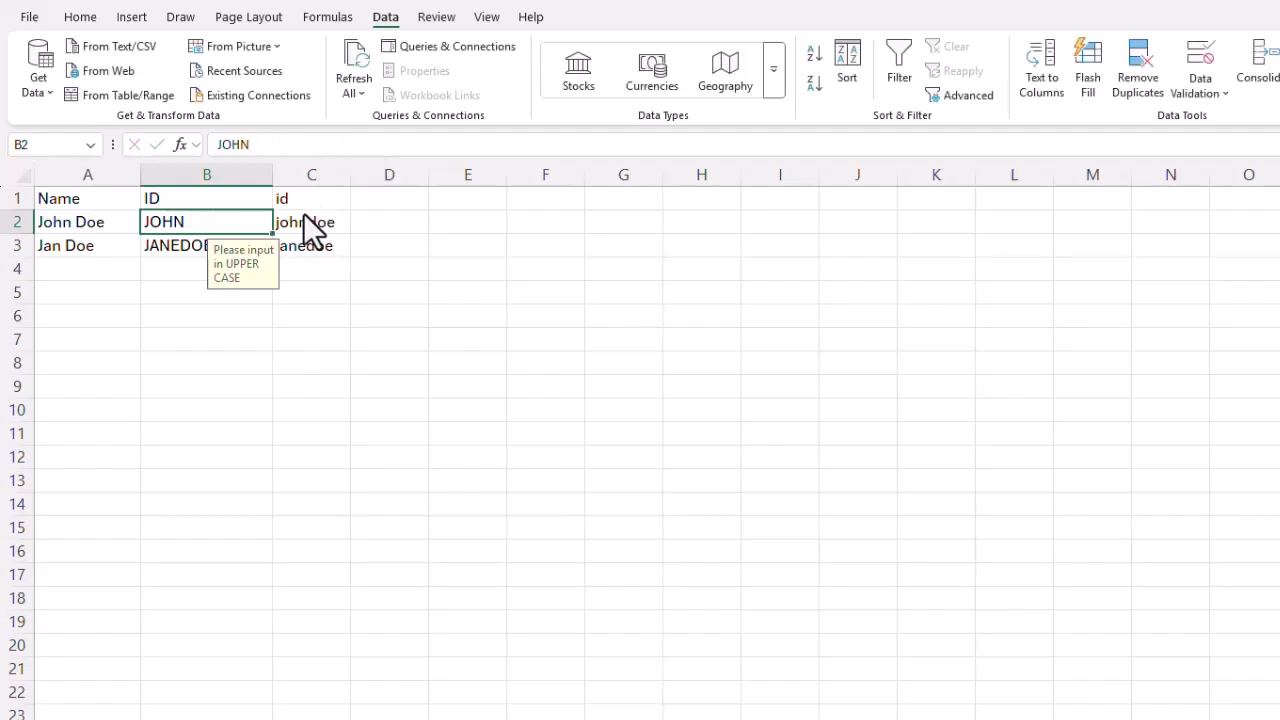
# - Shorten the ID in cell B3 to only the second person's first name in uppercase
pyautogui.press('Down')
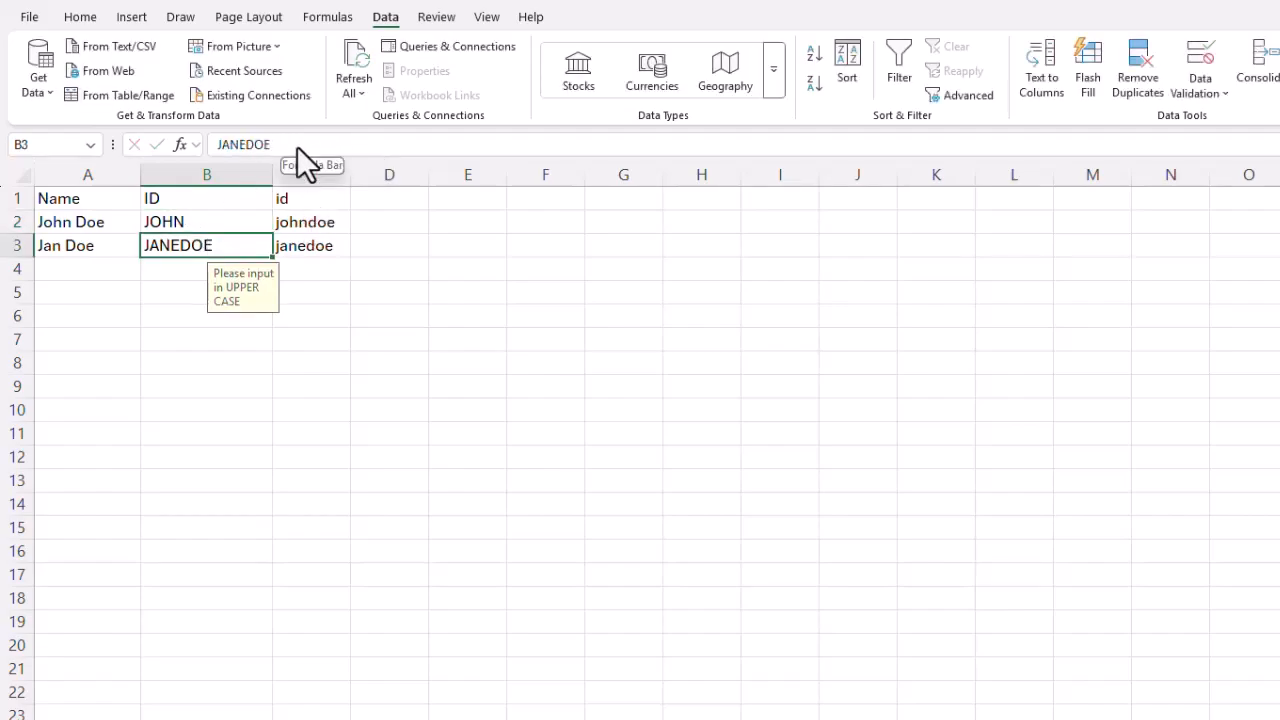
pyautogui.click(297, 146)
pyautogui.press('BackSpace')
pyautogui.press('BackSpace')
pyautogui.press('BackSpace')
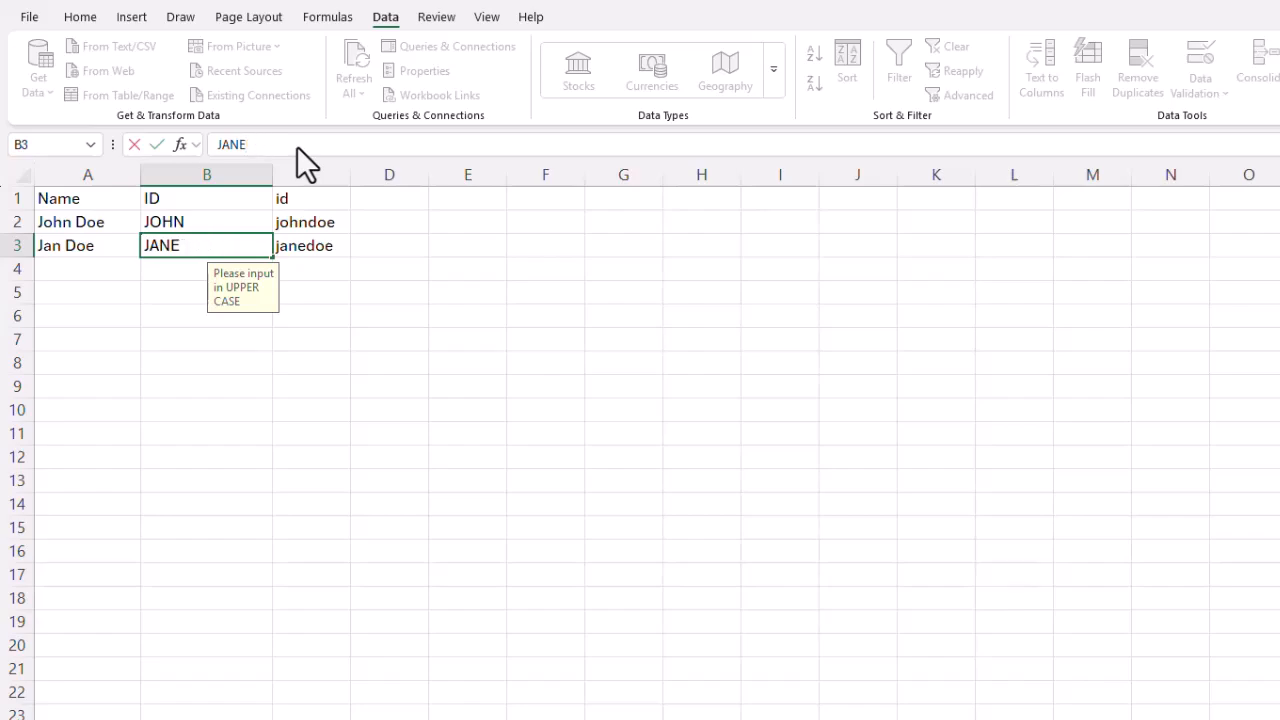
pyautogui.press('Return')
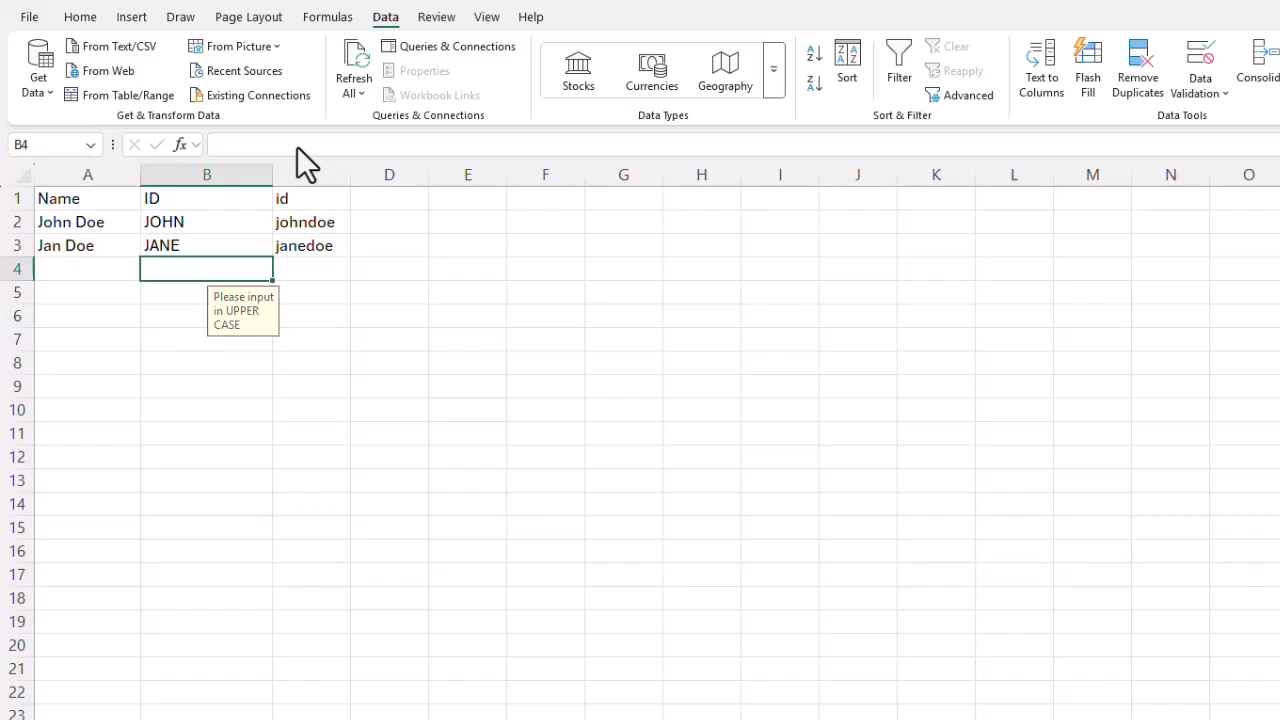
# - Change column B's custom validation formula to =AND(EXACT(UPPER(B1),B1),LEN(B1)>=5)
pyautogui.click(240, 179)
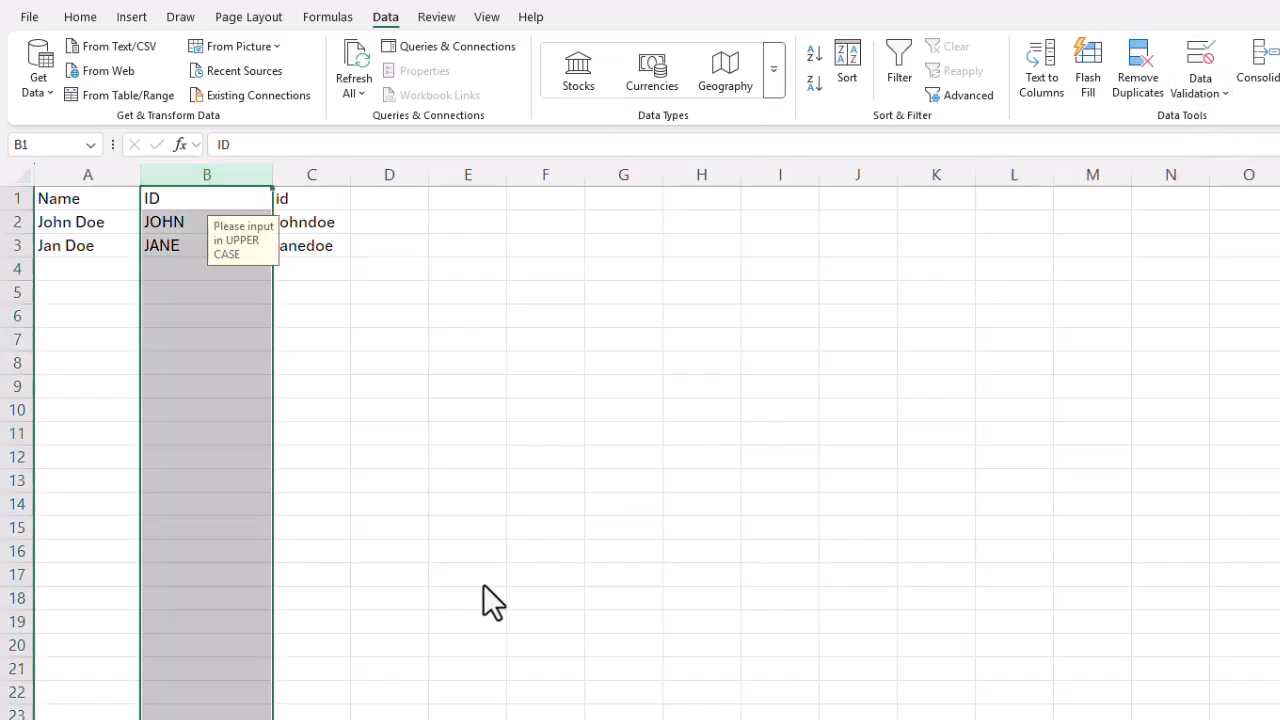
pyautogui.click(1192, 100)
pyautogui.click(1238, 121)
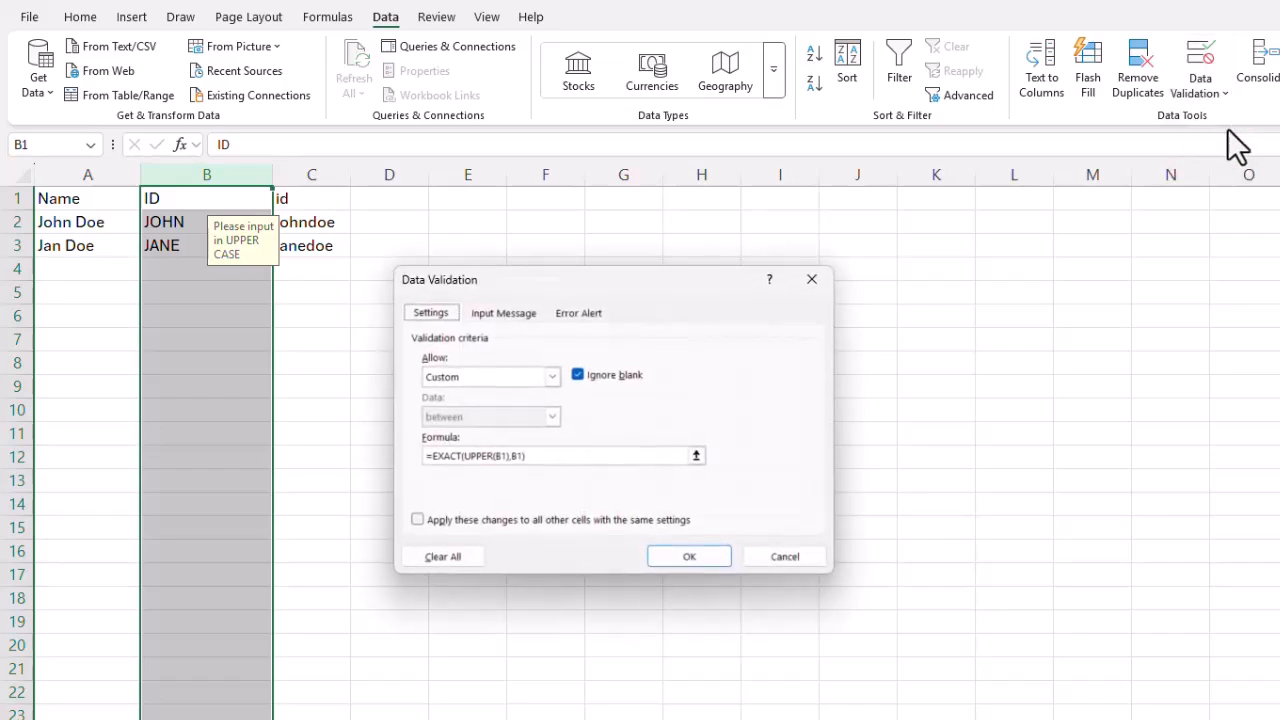
pyautogui.click(433, 455)
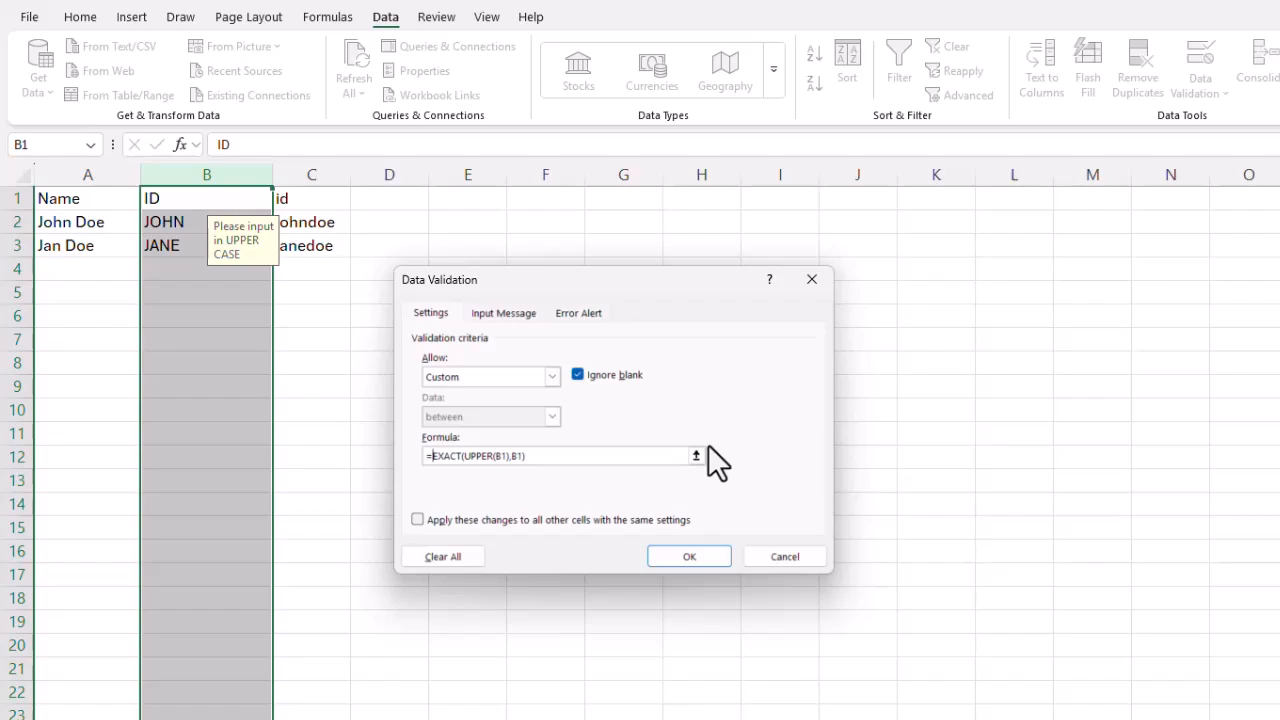
pyautogui.write('and(')
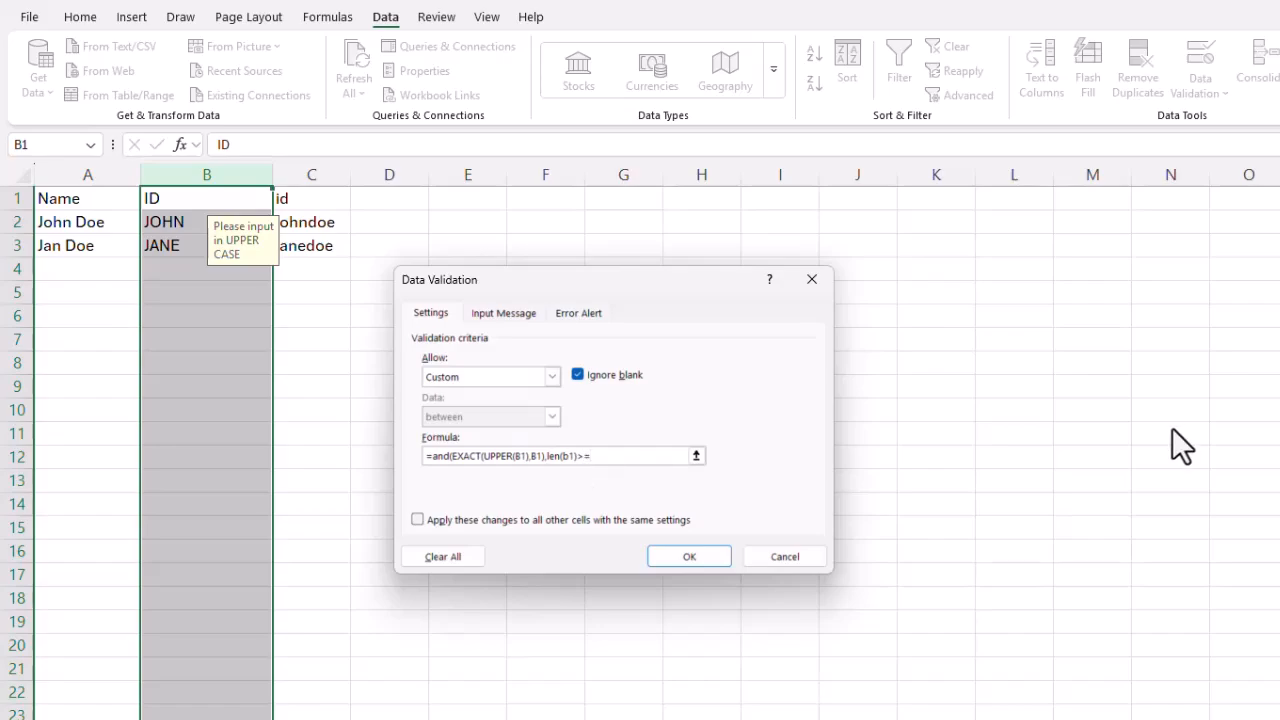
pyautogui.write('5)')
# - Extend column B's validation input message to "Please input in UPPER CASE and 5 or more character" and copy the text
pyautogui.click(503, 313)
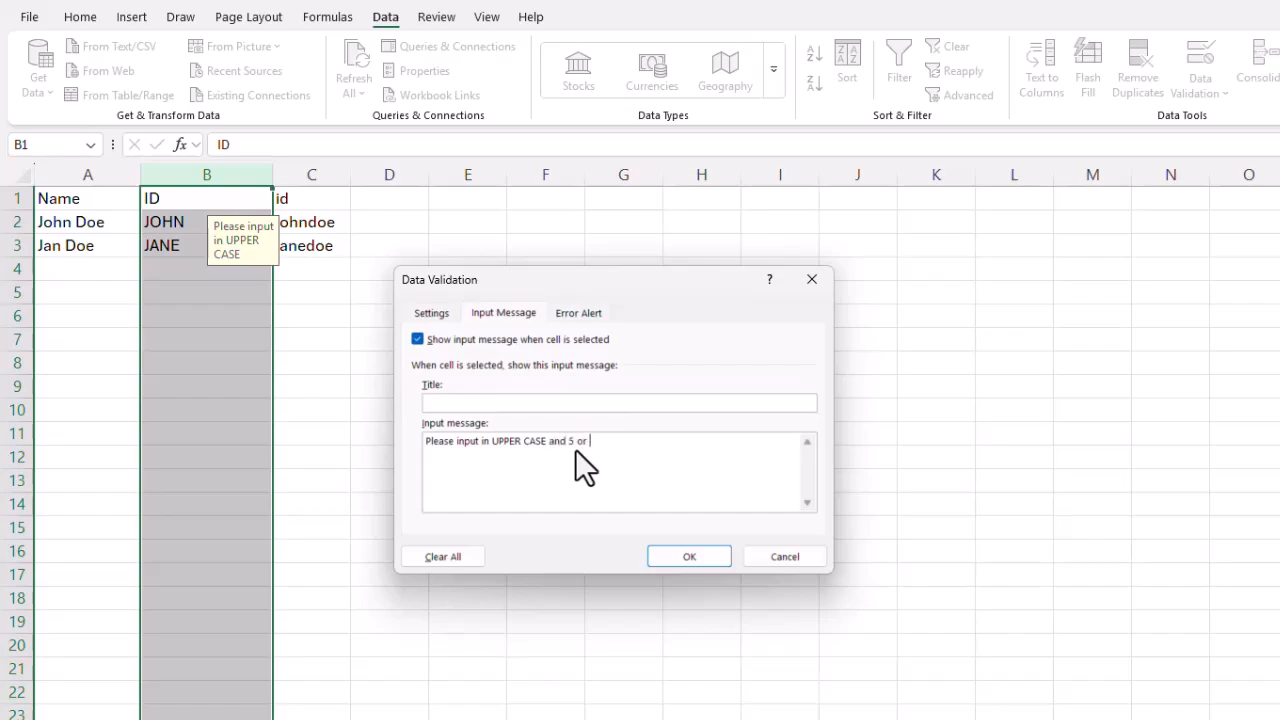
pyautogui.write('more character')
pyautogui.moveTo(656, 442); pyautogui.dragTo(296, 437)
pyautogui.hotkey('ctrl', 'c')
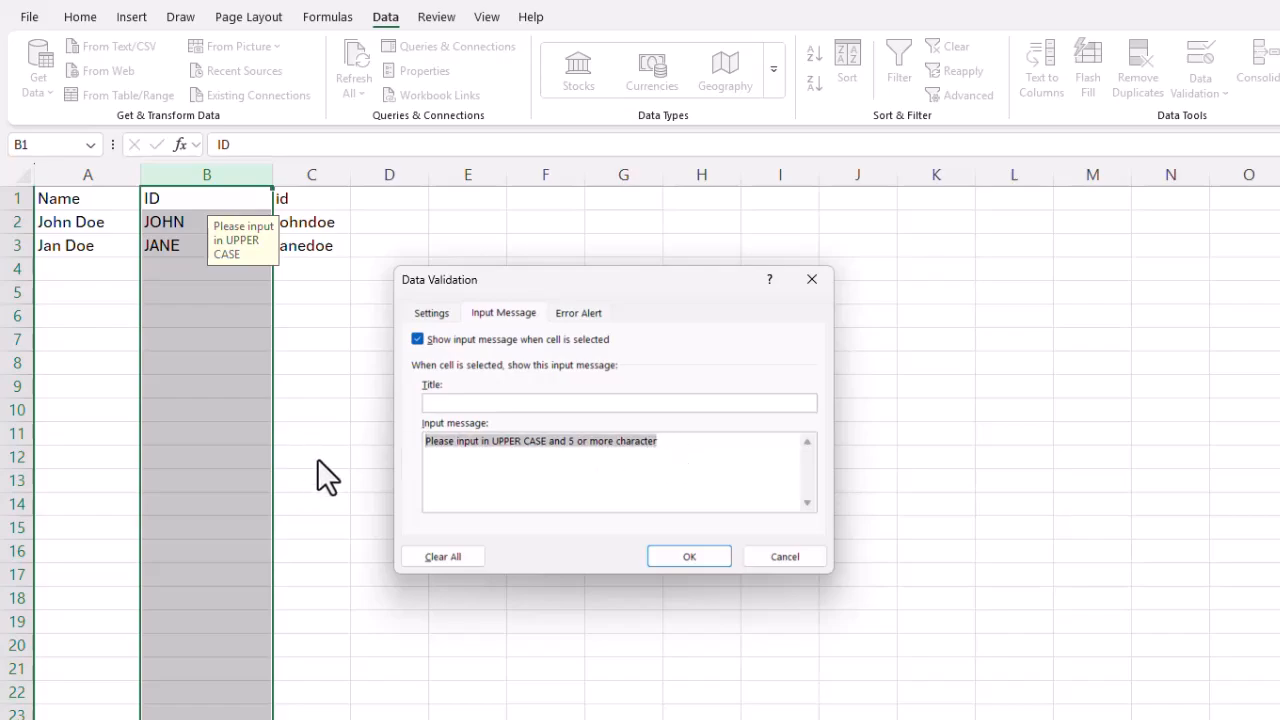
# - Replace the error alert message with the copied "Please input in UPPER CASE and 5 or more character" and apply the validation
pyautogui.click(582, 312)
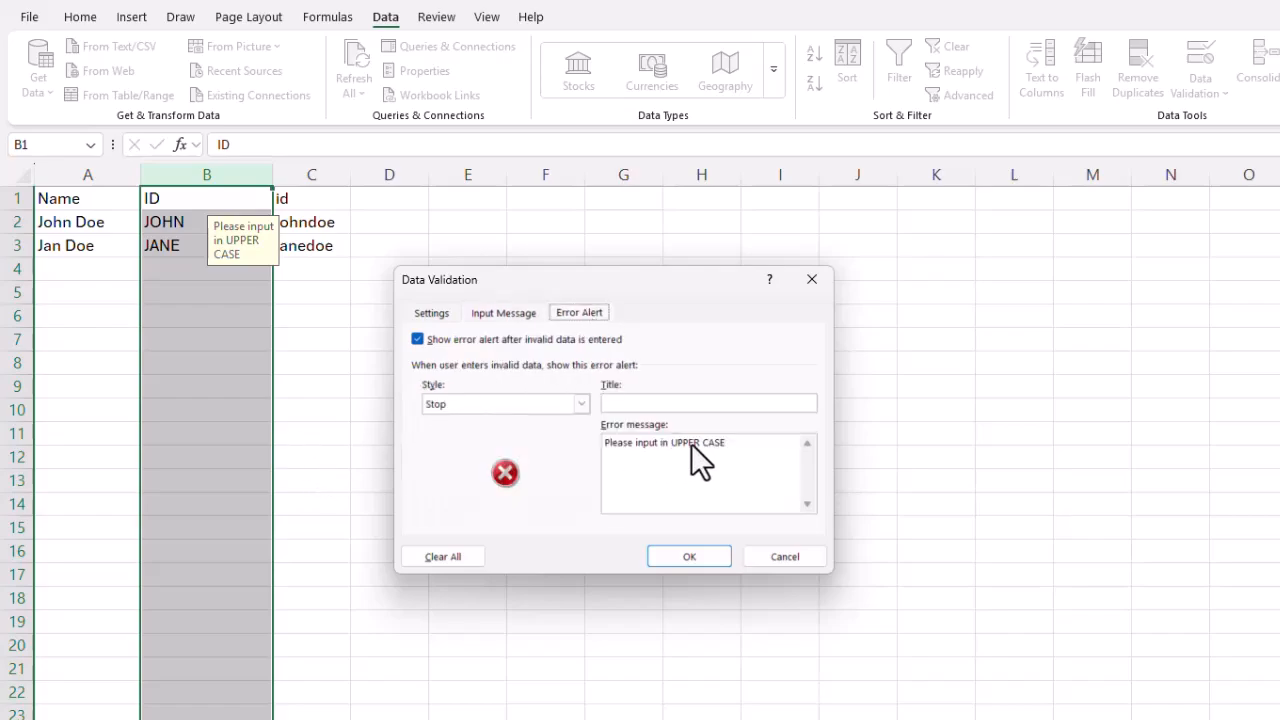
pyautogui.moveTo(727, 443); pyautogui.dragTo(552, 449)
pyautogui.click(710, 461)
pyautogui.moveTo(740, 437); pyautogui.dragTo(561, 435)
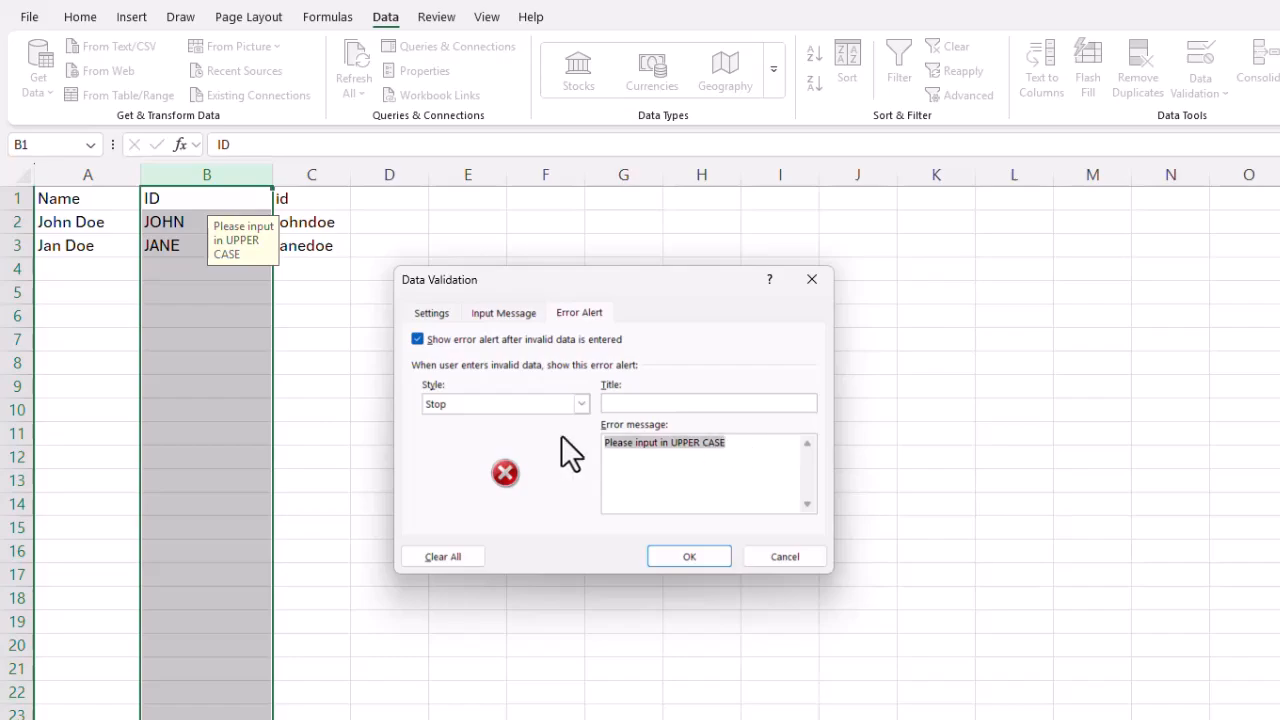
pyautogui.hotkey('ctrl', 'v')
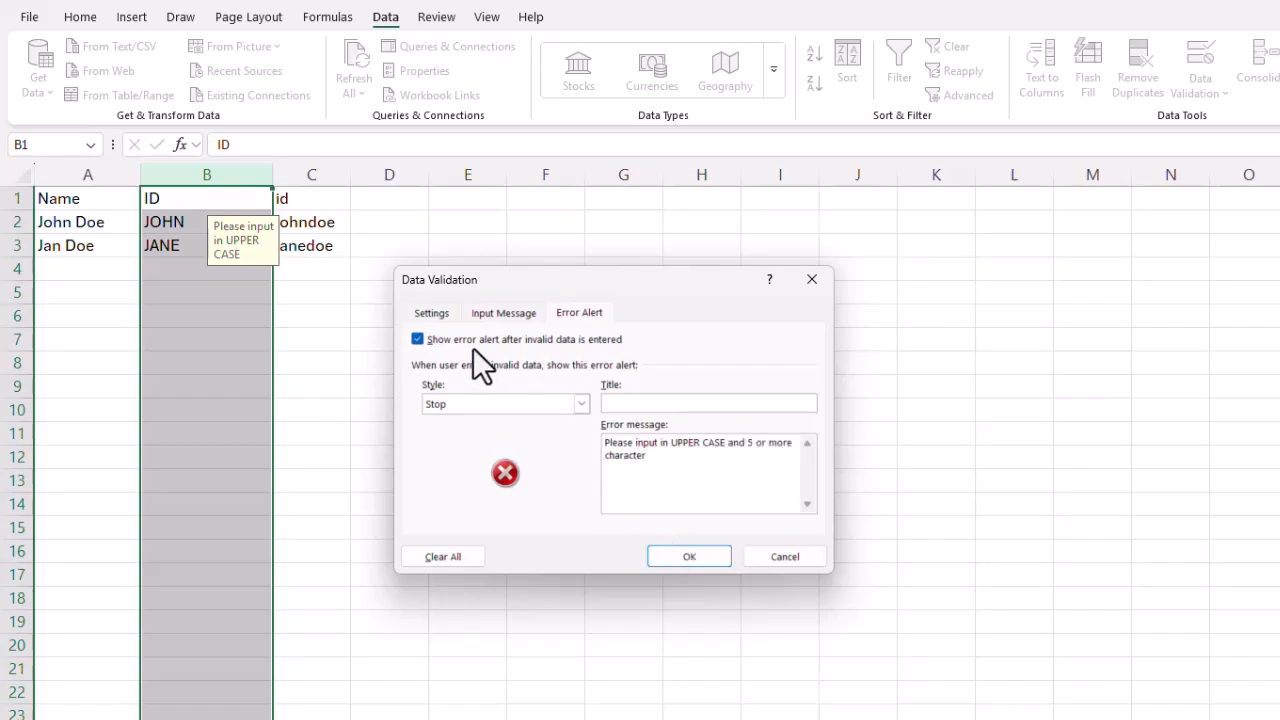
pyautogui.click(432, 314)
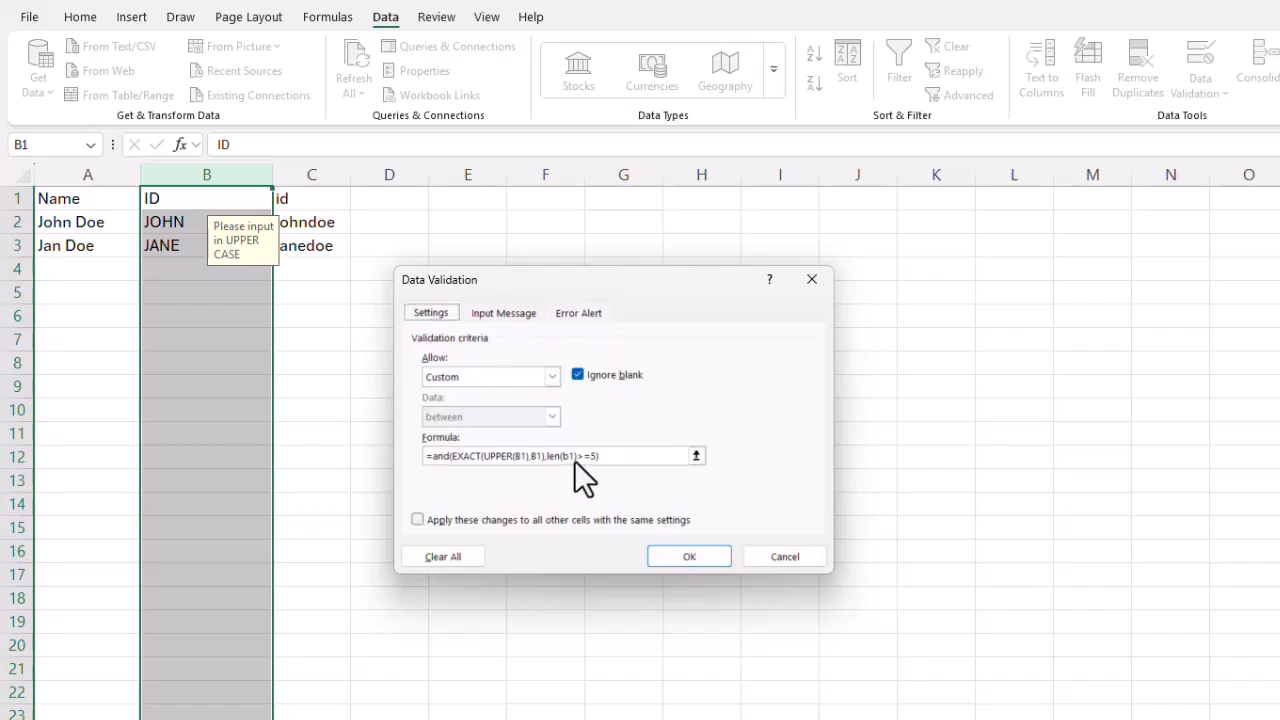
pyautogui.click(682, 553)
# - Test the minimum length rule by re-entering the four-letter uppercase first name in cell B2, and cancel the entry
pyautogui.click(198, 220)
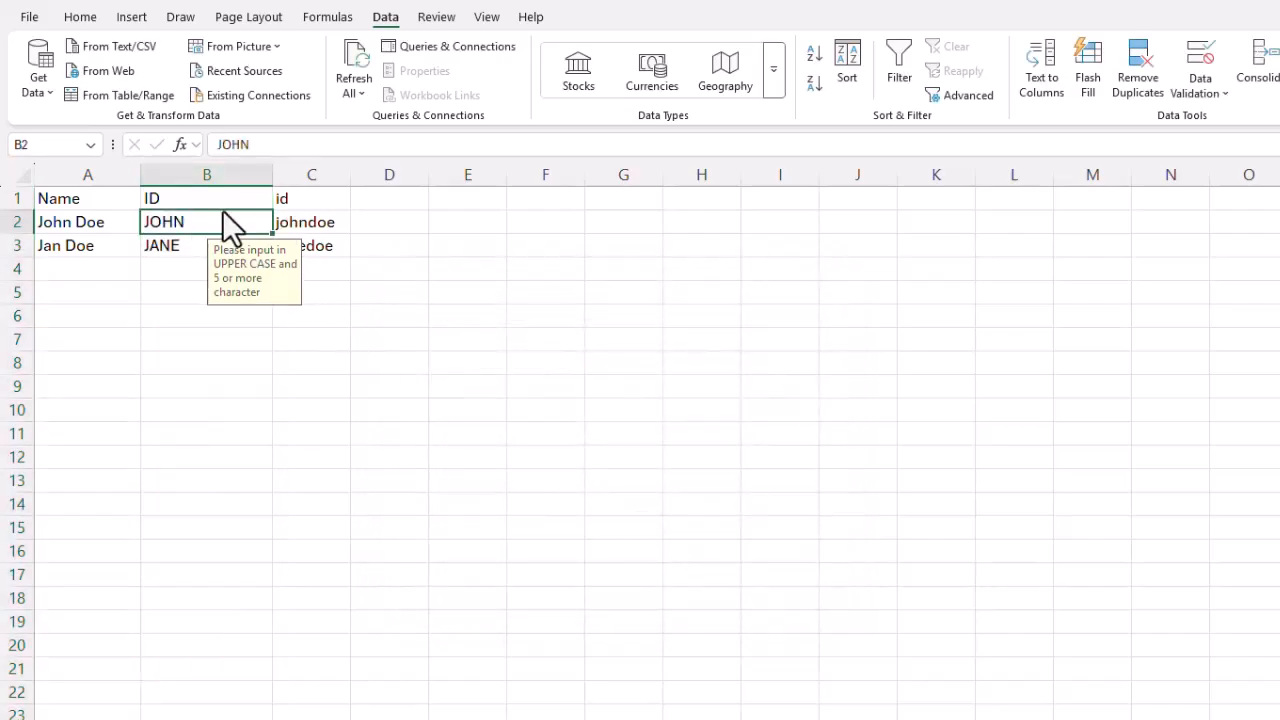
pyautogui.doubleClick(284, 146)
pyautogui.write('JOHN')
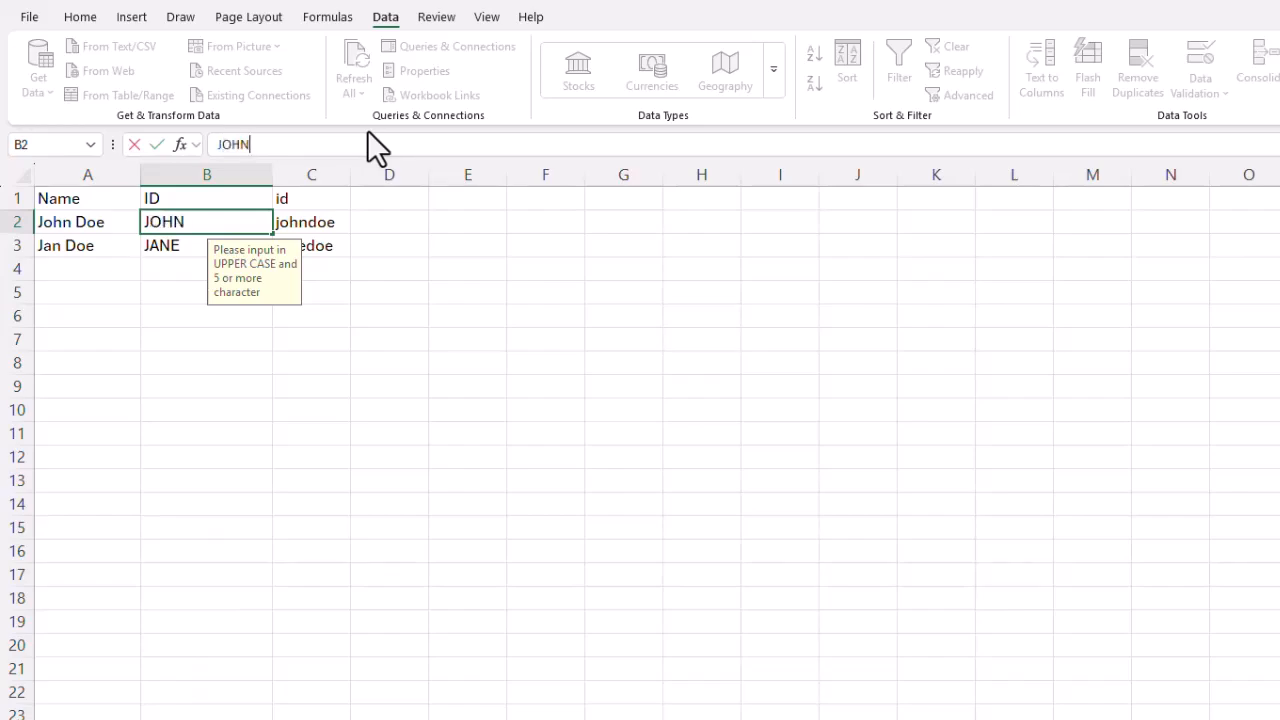
pyautogui.press('Return')
pyautogui.moveTo(940, 454); pyautogui.dragTo(250, 434)
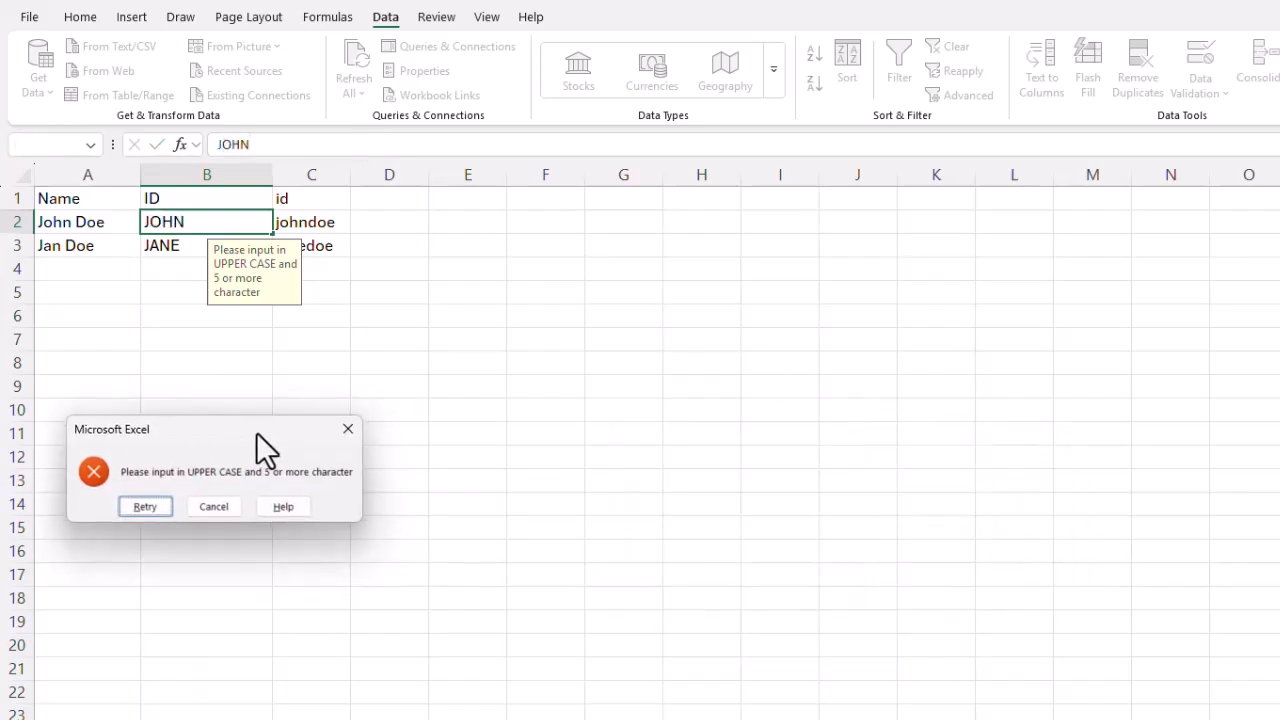
pyautogui.click(218, 510)
# - Lengthen the ID in cell B2 to five characters by adding an uppercase "D" at its end
pyautogui.click(255, 142)
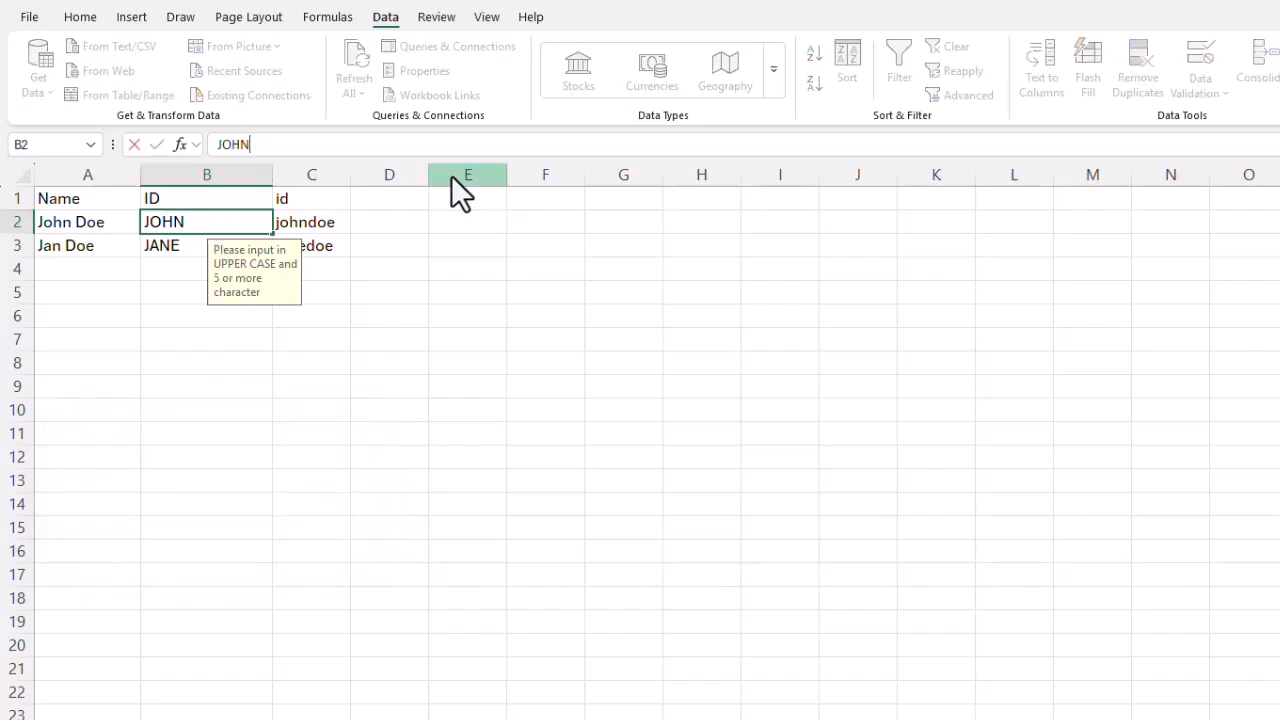
pyautogui.write('D')
pyautogui.press('Return')
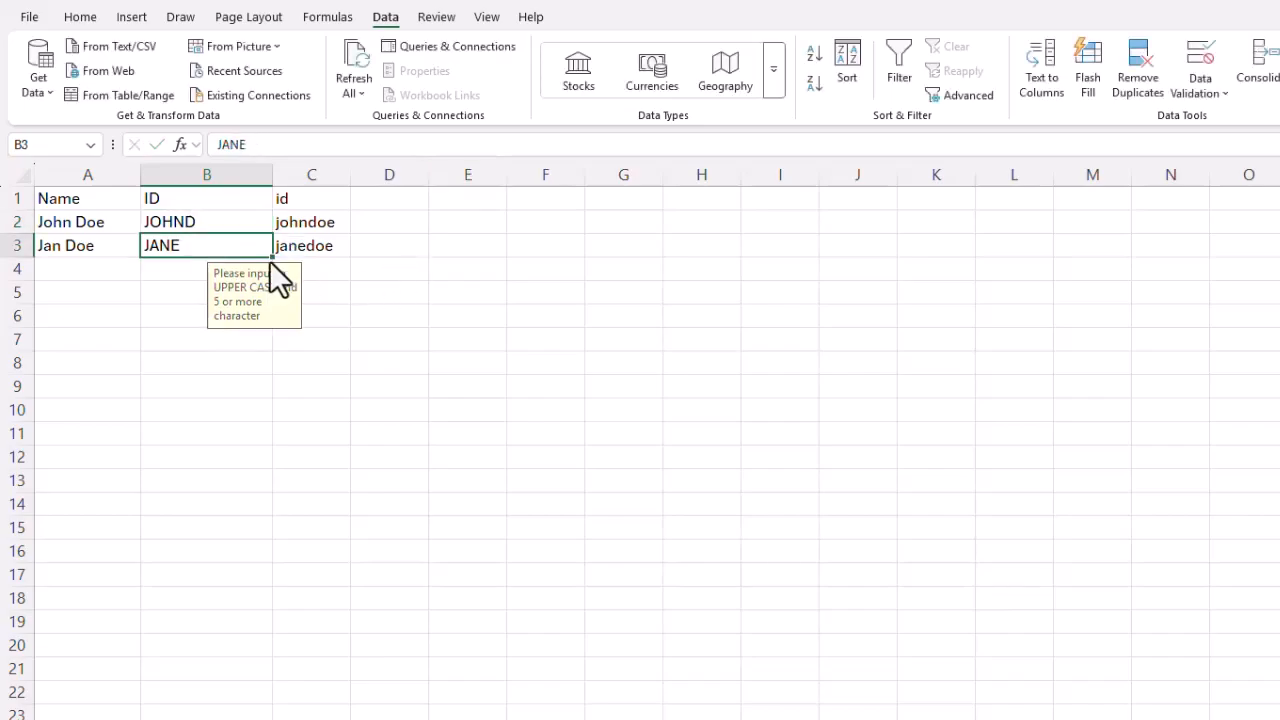
# - Test the uppercase rule by adding a lowercase "d" to the end of the ID in cell B3, and cancel the entry
pyautogui.click(266, 143)
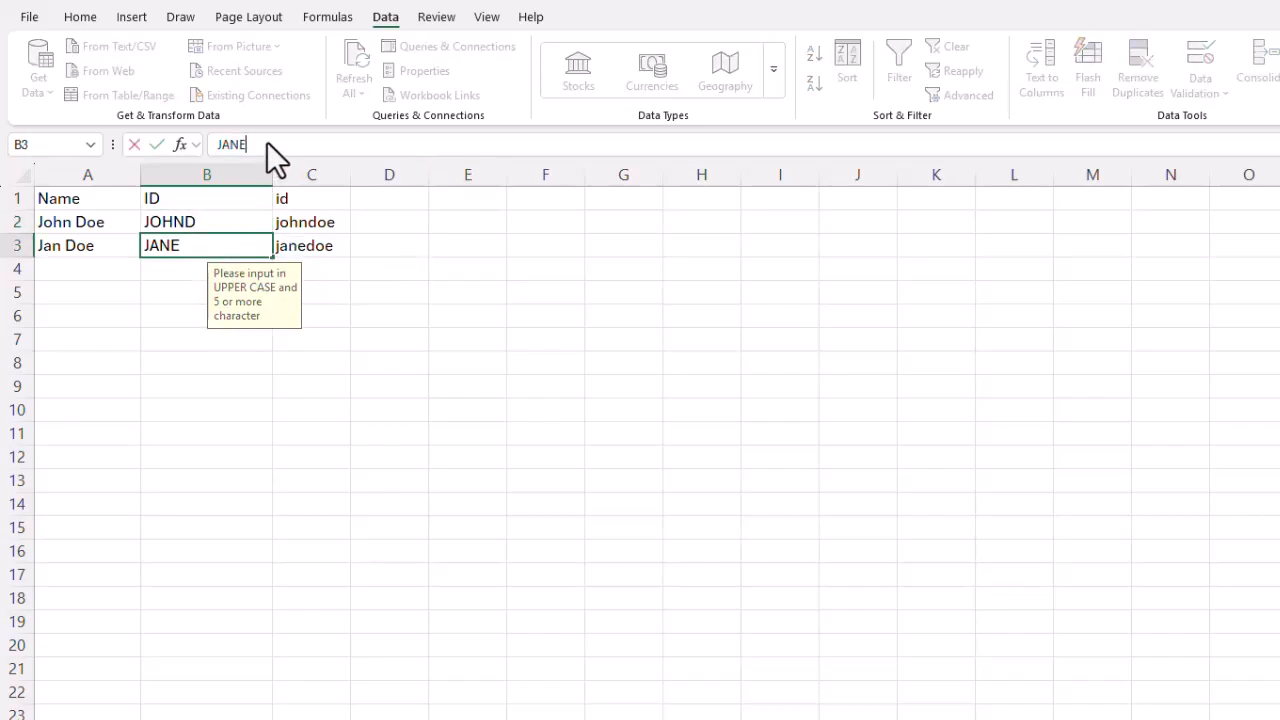
pyautogui.write('1')
pyautogui.press('BackSpace')
pyautogui.write('d')
pyautogui.press('Return')
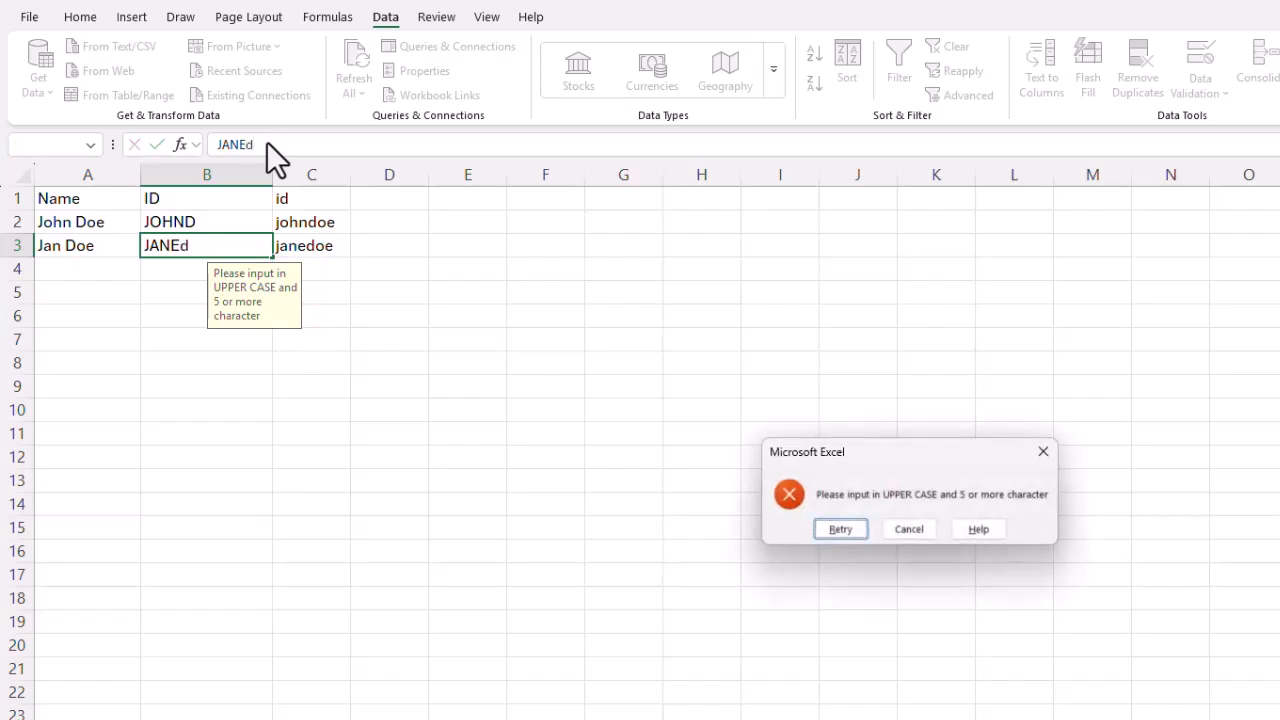
pyautogui.moveTo(880, 455); pyautogui.dragTo(256, 450)
pyautogui.click(204, 516)
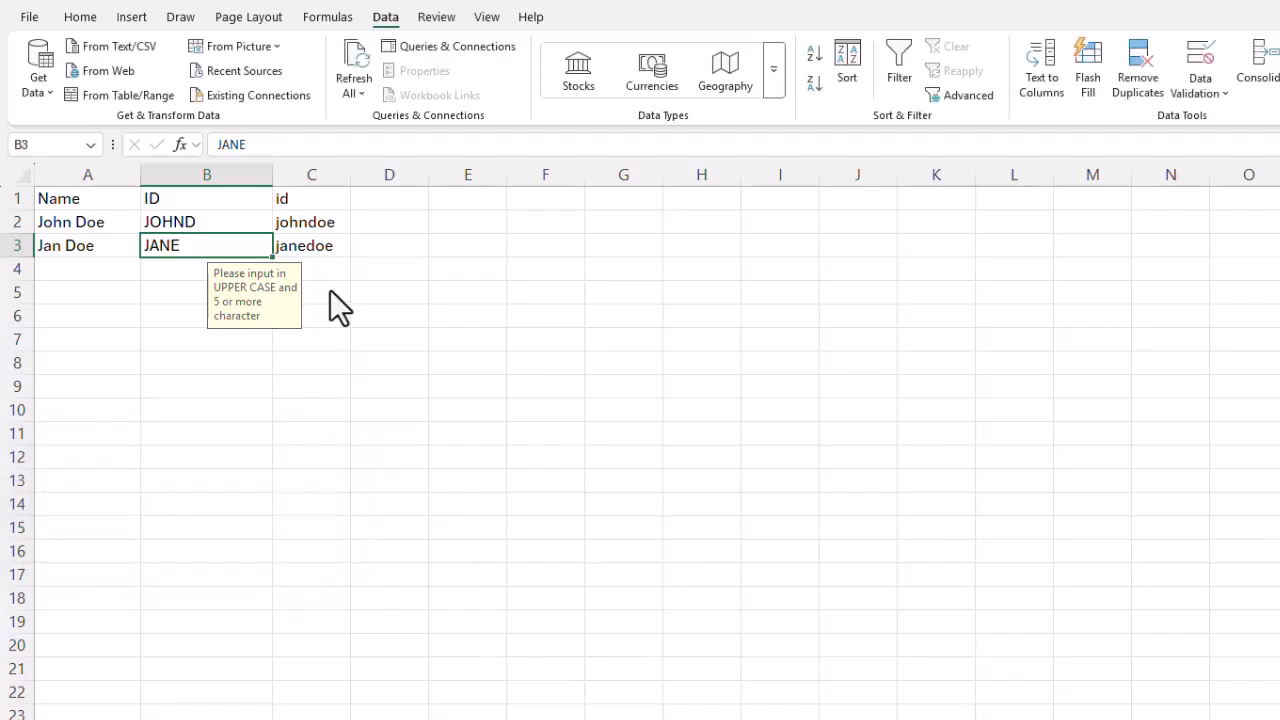
# - Lengthen the ID in cell B3 to five characters by adding the digit "4" at its end
pyautogui.click(278, 143)
pyautogui.write('4')
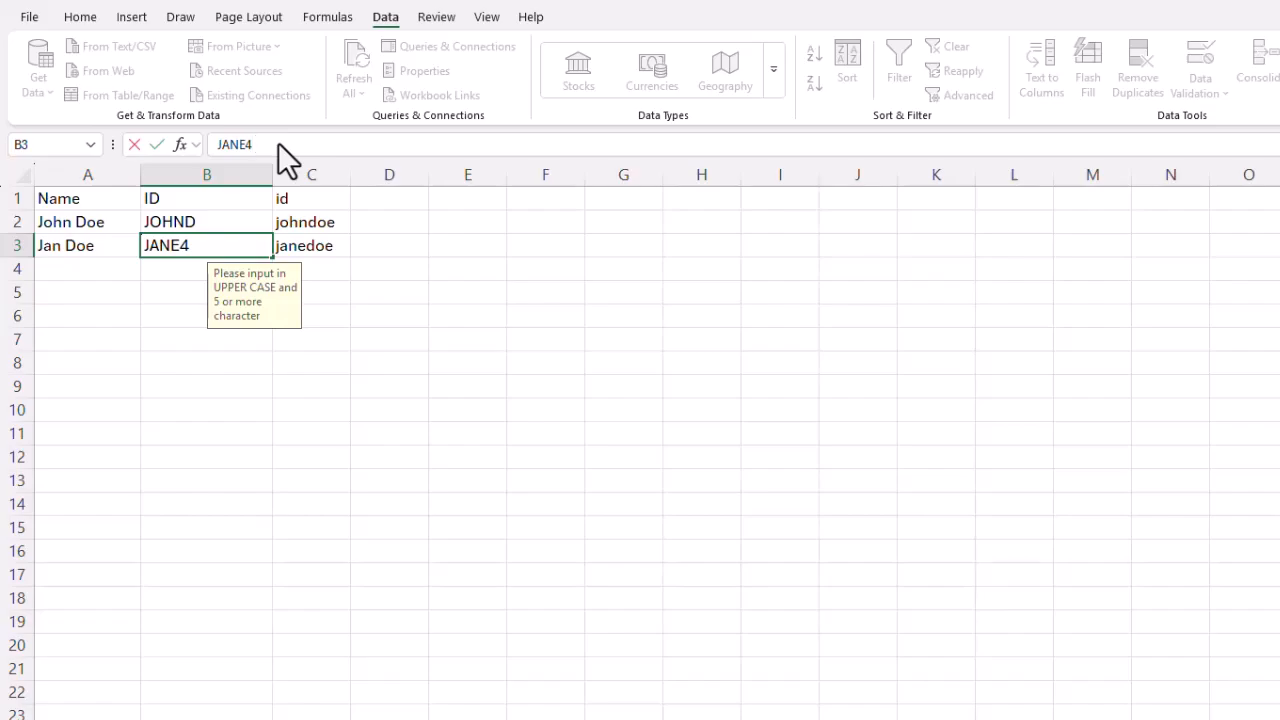
pyautogui.press('Return')
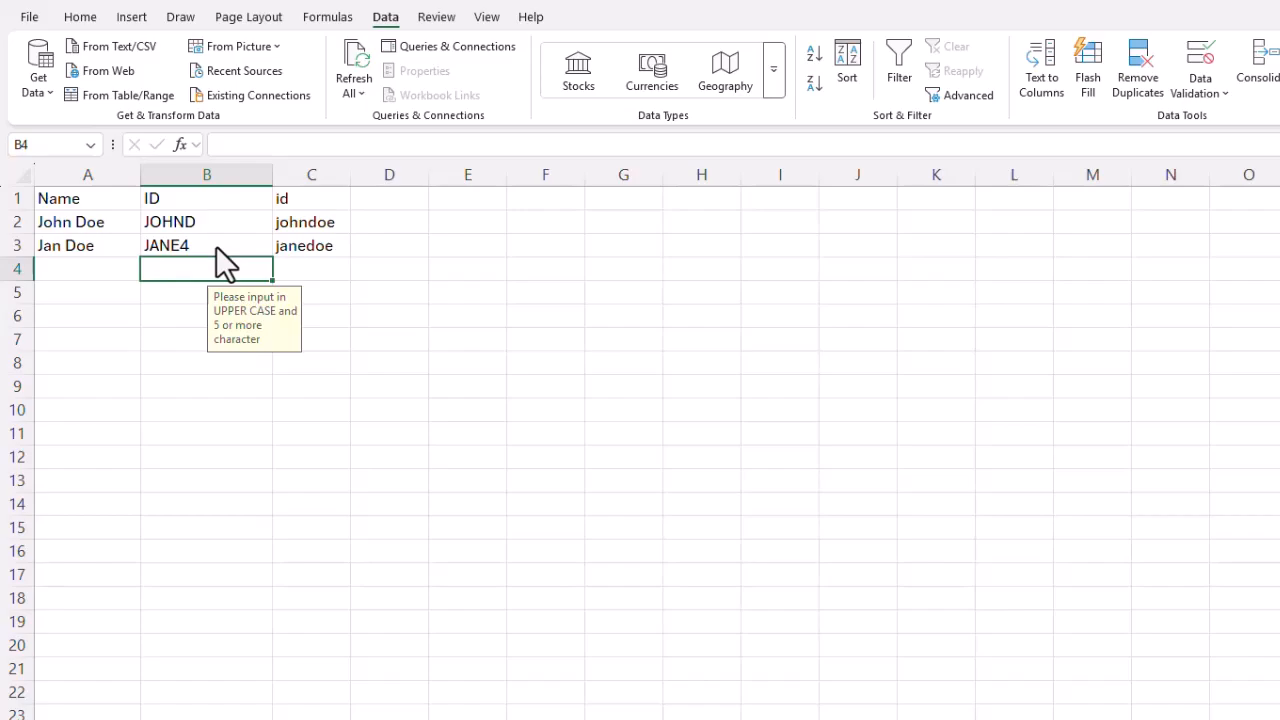
# - Open the data validation settings for the whole of column B
pyautogui.click(322, 226)
pyautogui.click(318, 248)
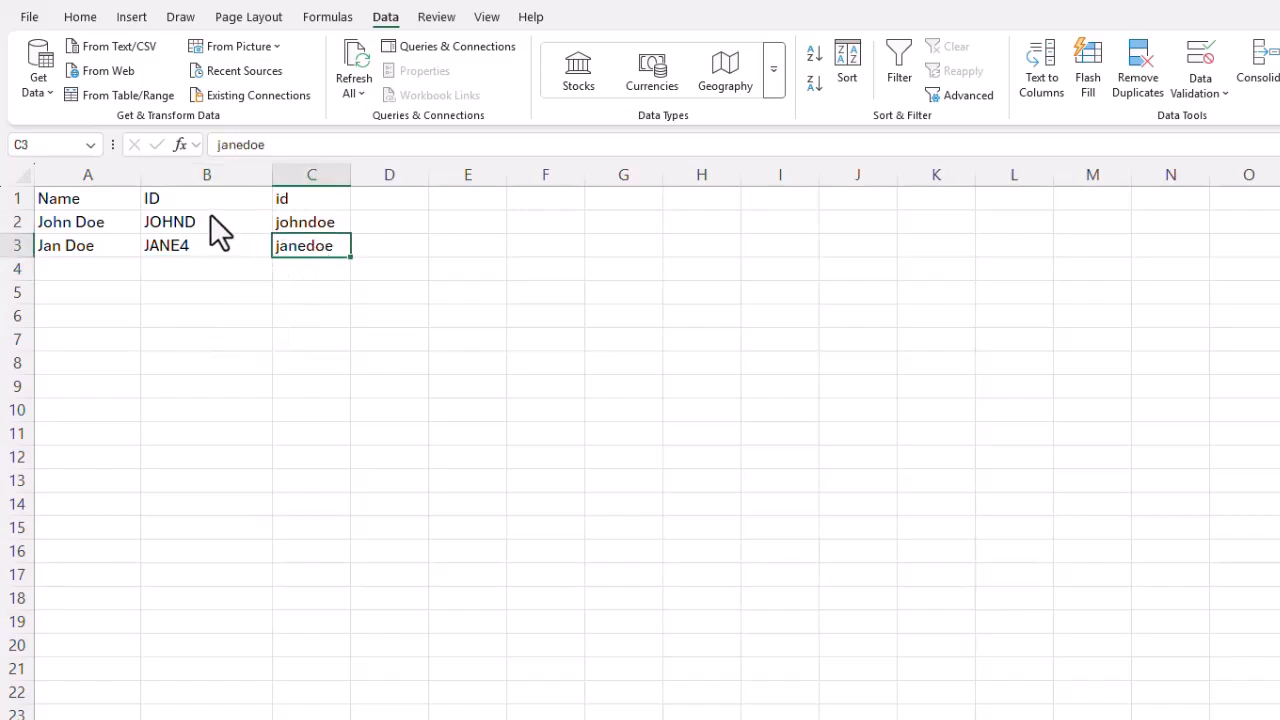
pyautogui.click(206, 176)
pyautogui.click(1200, 88)
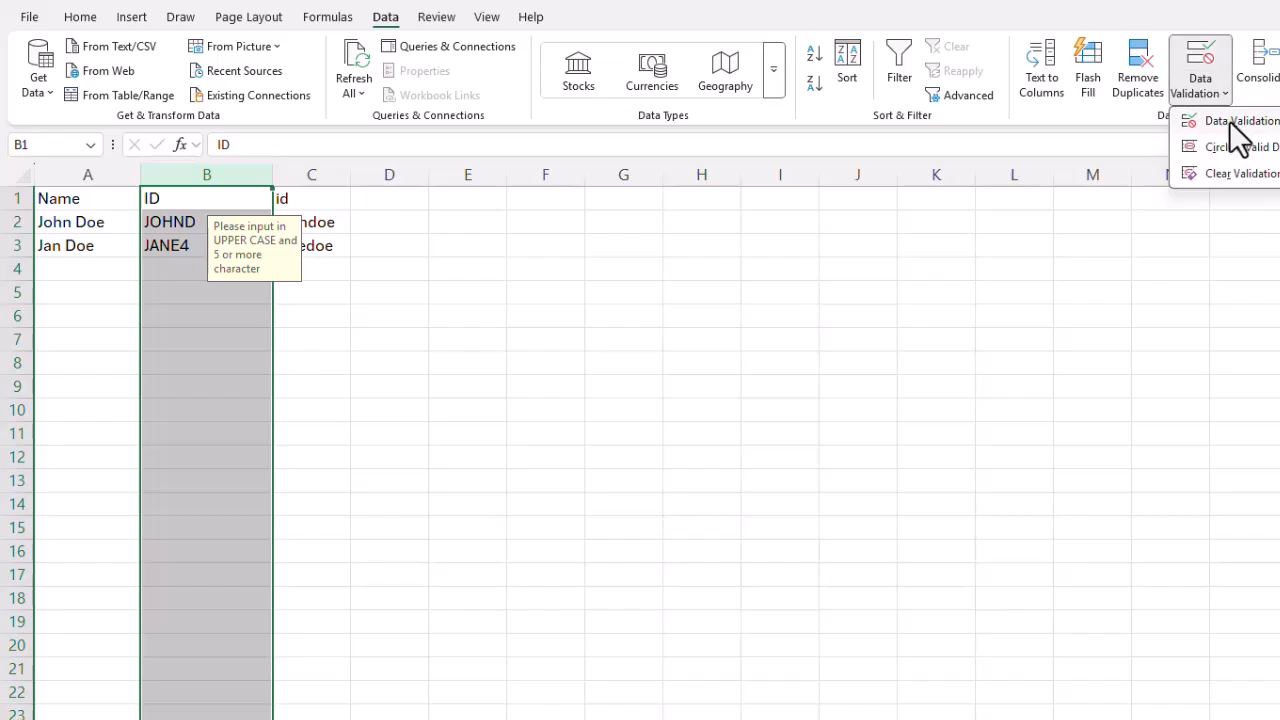
pyautogui.click(1238, 121)
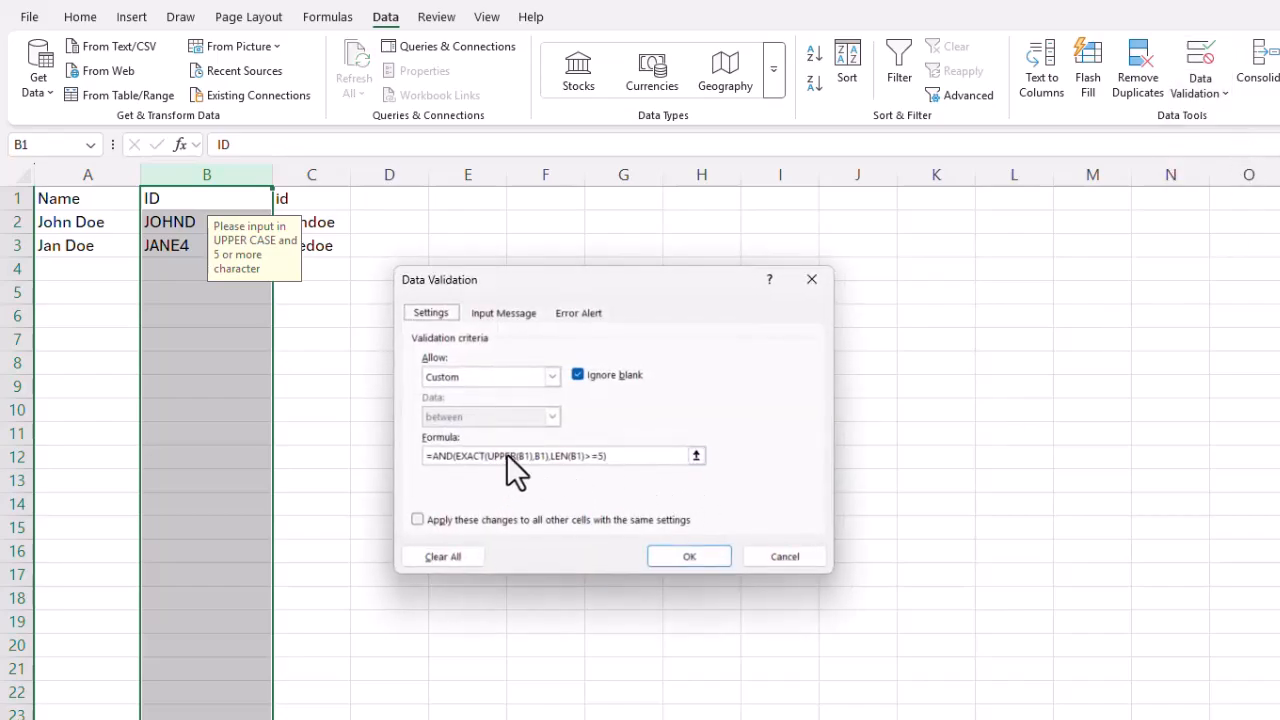